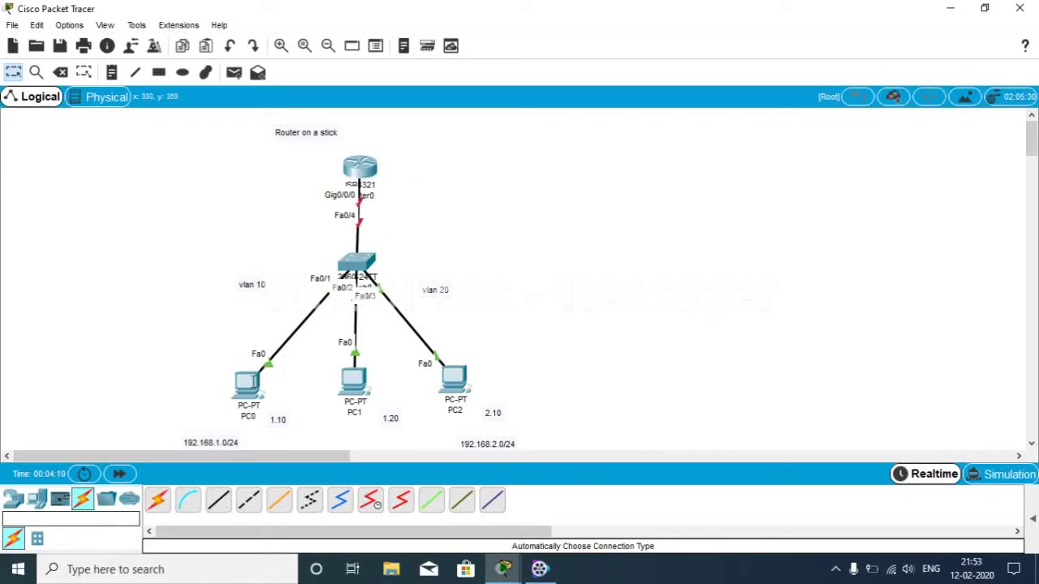
Give PC0 the static IP 192.168.1.10 with subnet mask 255.255.255.0
click(250, 380)
click(319, 100)
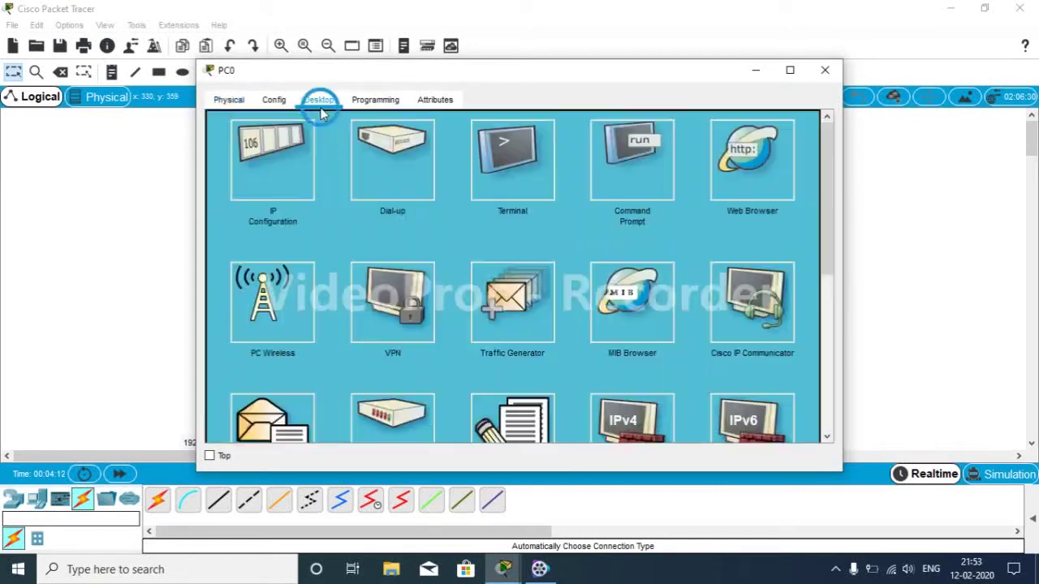
click(296, 149)
click(446, 139)
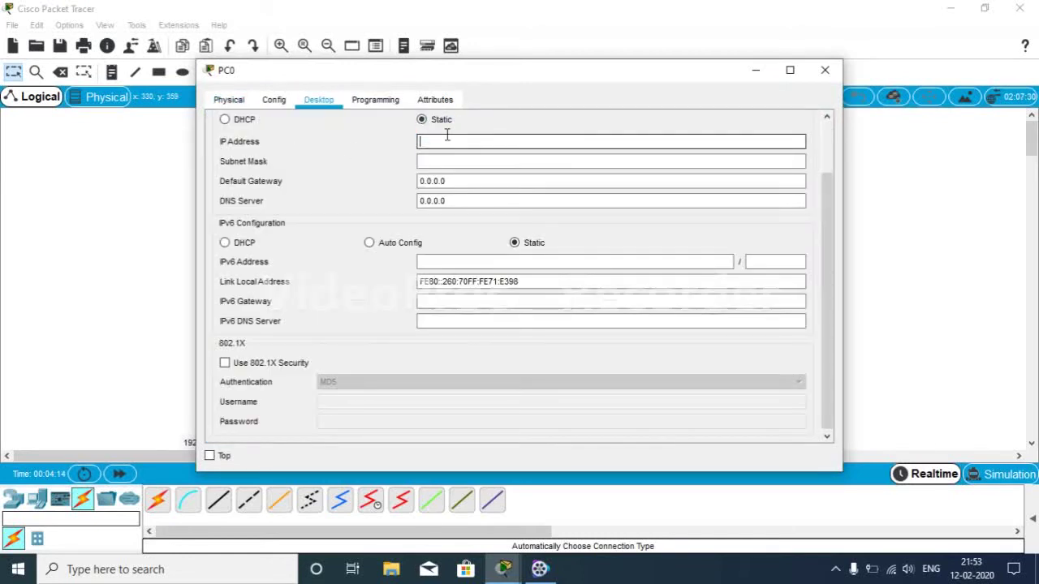
text(192.168.1.10)
click(448, 160)
Set PC0's default gateway to 192.168.1.1 and close its settings window
click(469, 140)
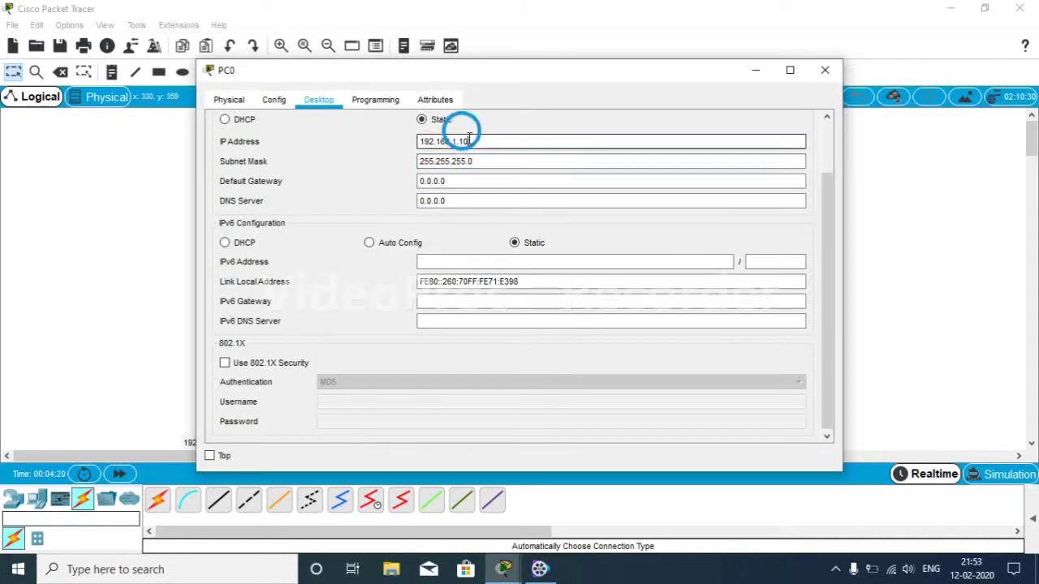
drag(469, 140, 394, 128)
key(ctrl+c)
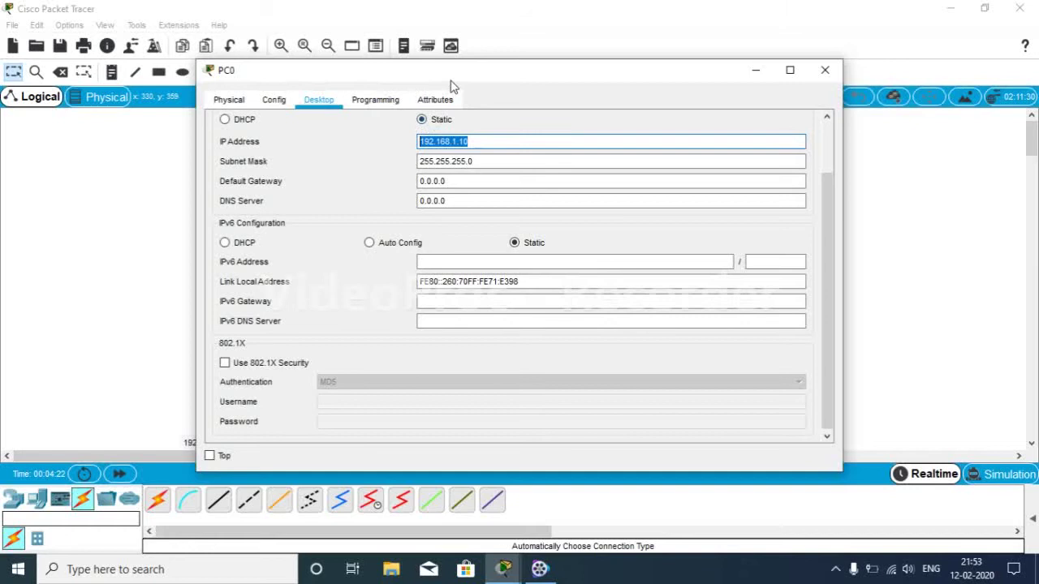
click(501, 49)
drag(495, 64, 570, 70)
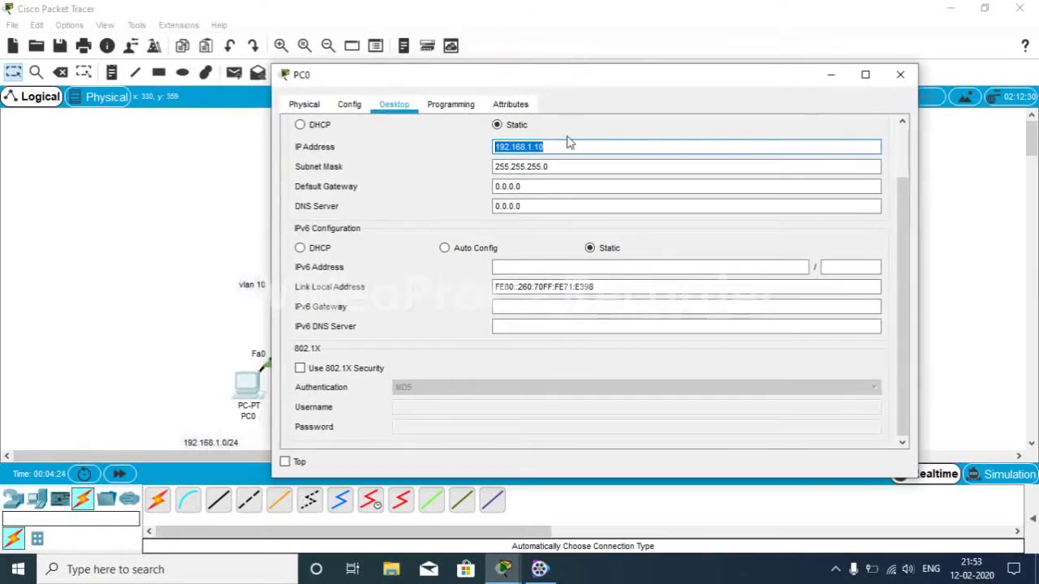
click(545, 183)
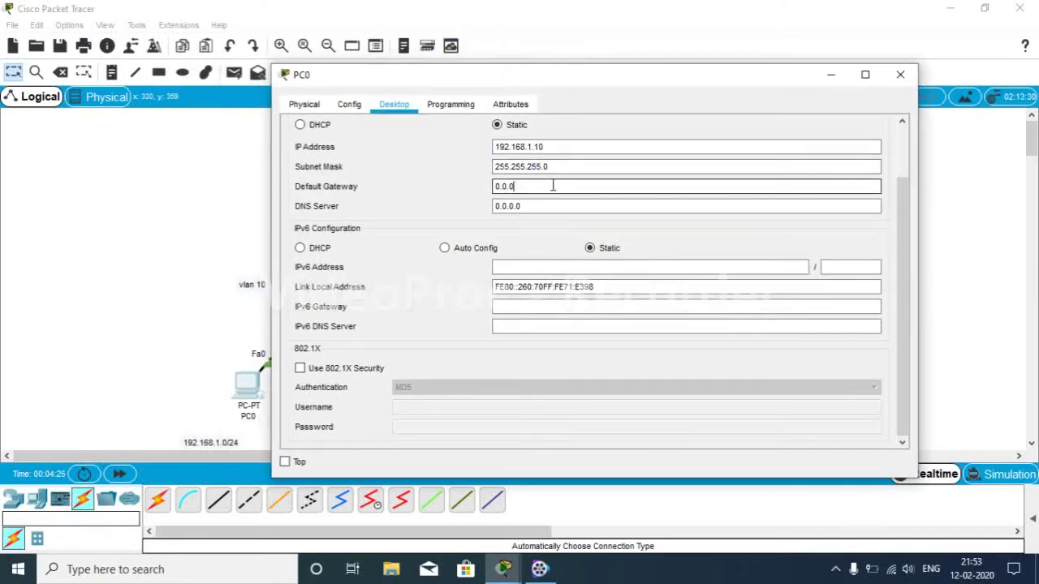
key(BackSpace)
key(BackSpace)
key(BackSpace)
key(BackSpace)
key(BackSpace)
key(ctrl+v)
click(828, 73)
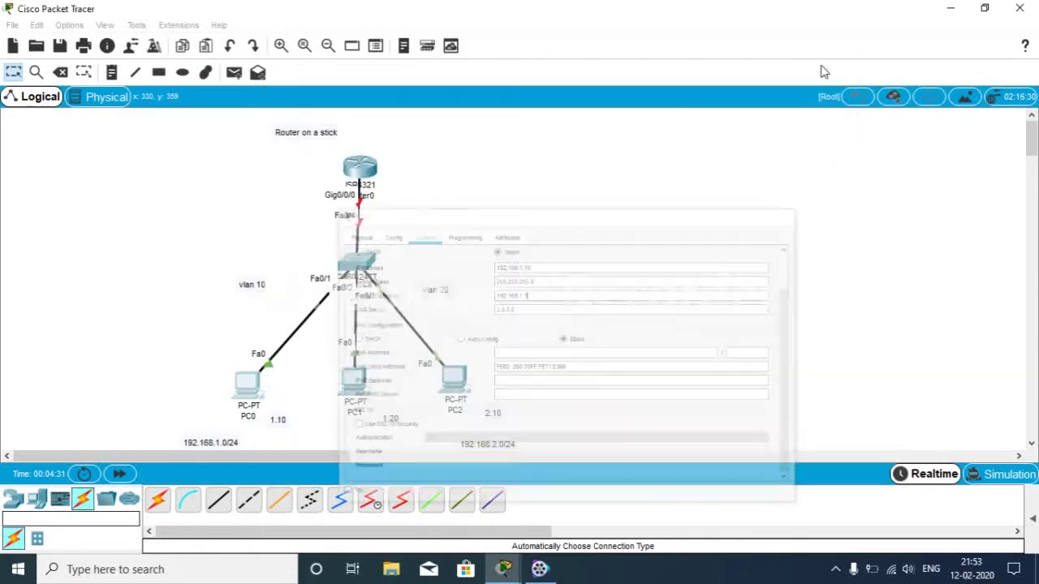
Give PC1 the static IP 192.168.1.20 with subnet mask 255.255.255.0
click(354, 381)
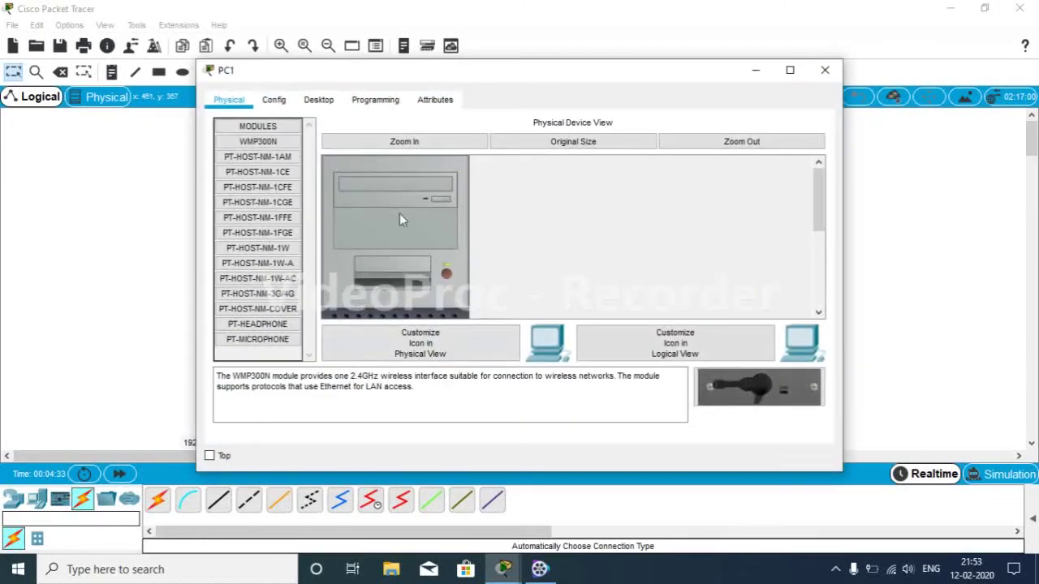
click(318, 99)
click(283, 158)
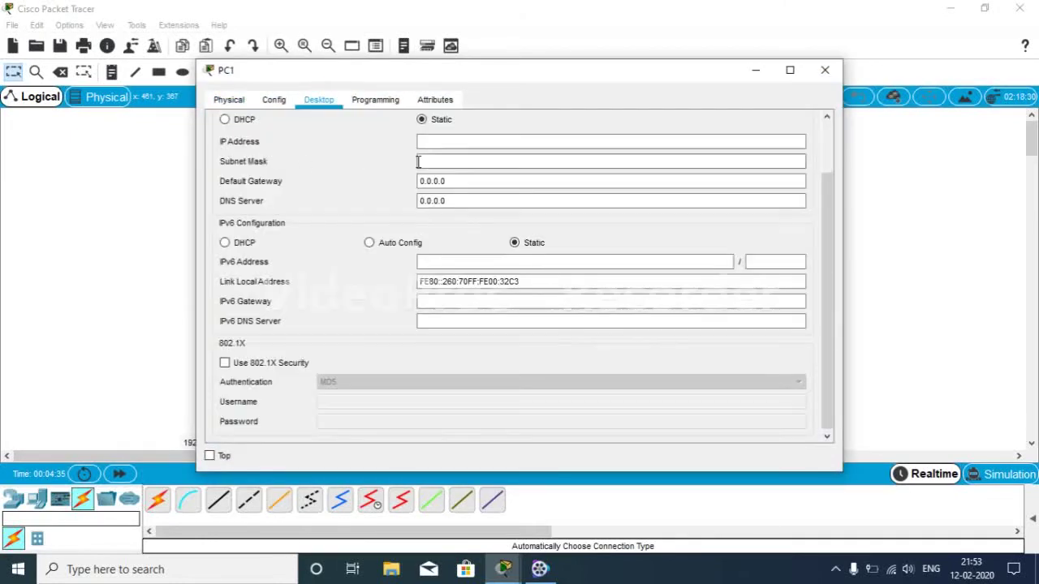
click(431, 141)
text(192.168.1.10)
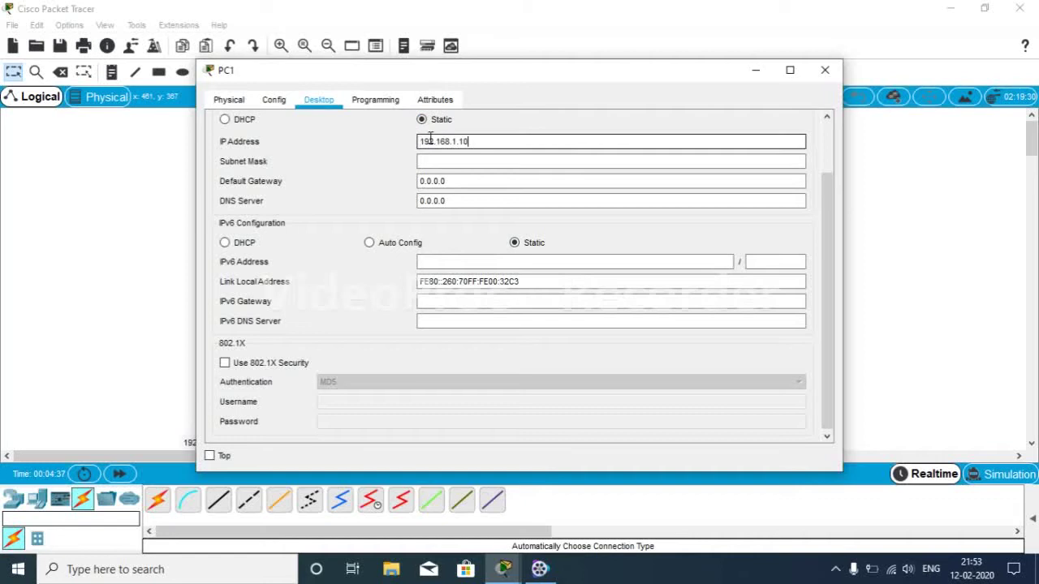
click(476, 162)
Set PC1's default gateway to 192.168.1.1 and close its settings window
click(475, 181)
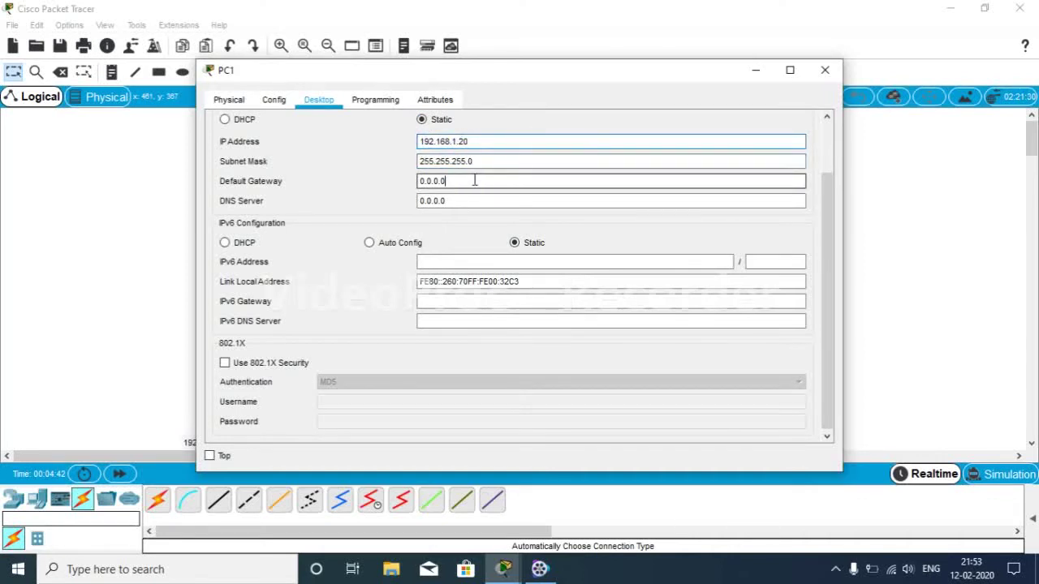
text(192.168.1.1)
key(BackSpace)
key(BackSpace)
key(BackSpace)
key(BackSpace)
key(BackSpace)
key(BackSpace)
key(BackSpace)
key(BackSpace)
key(BackSpace)
key(BackSpace)
key(BackSpace)
key(BackSpace)
key(BackSpace)
key(BackSpace)
key(BackSpace)
key(BackSpace)
key(BackSpace)
key(BackSpace)
drag(499, 77, 574, 49)
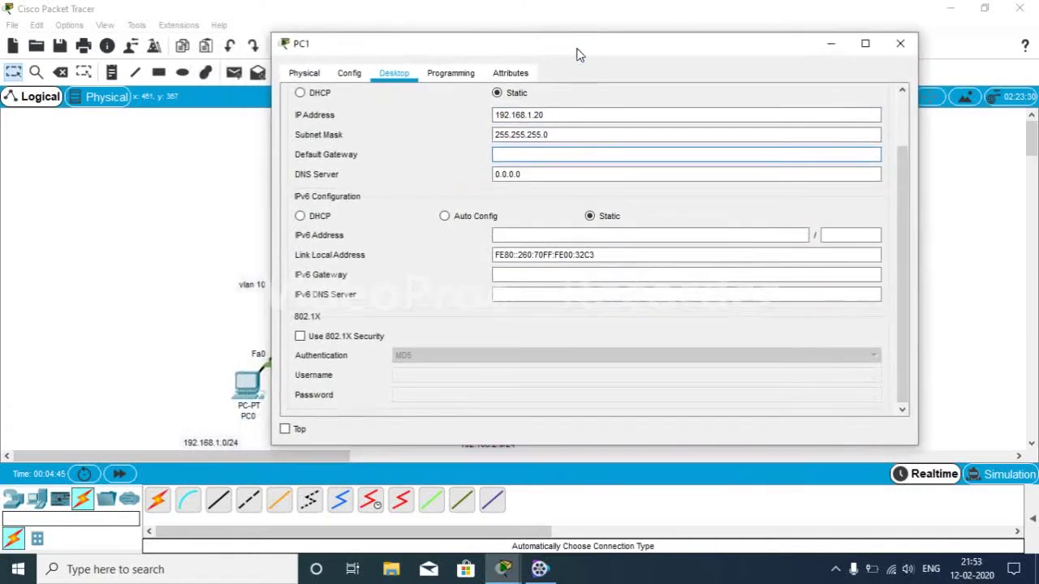
text(192.168.1.10)
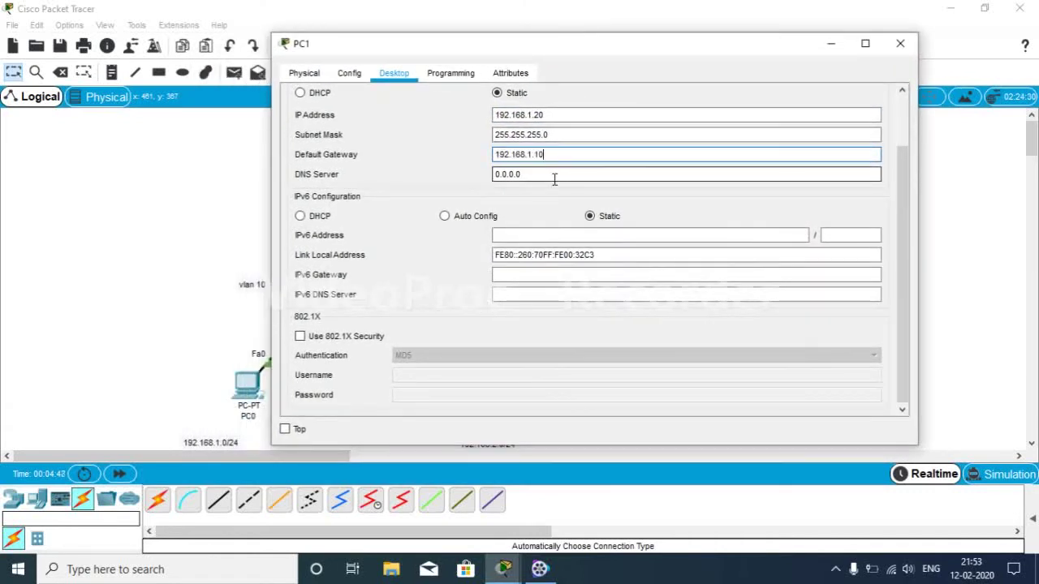
click(829, 44)
Give PC2 the static IP 192.168.2.10 with subnet mask 255.255.255.0
click(453, 377)
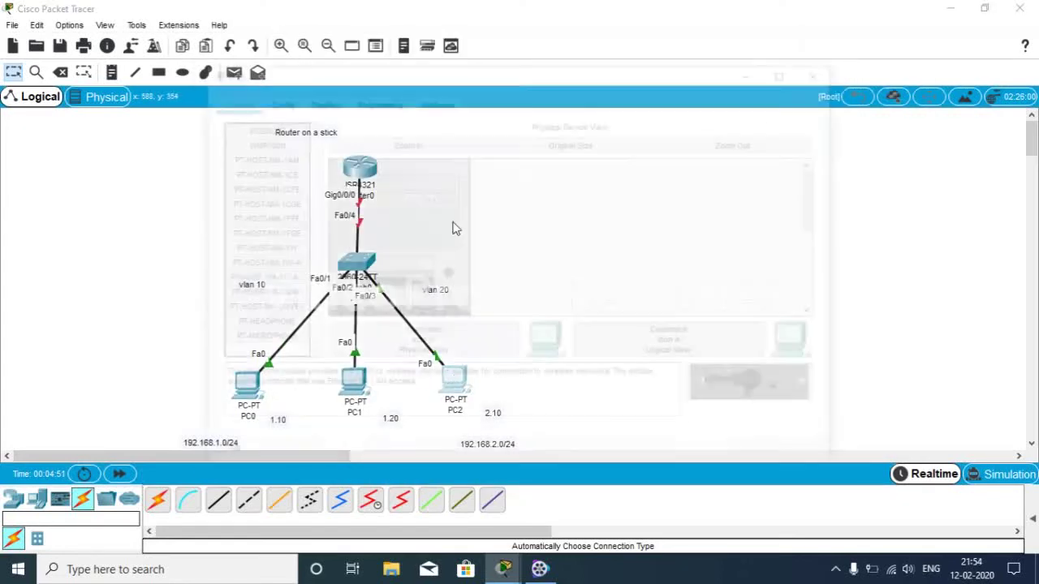
click(319, 99)
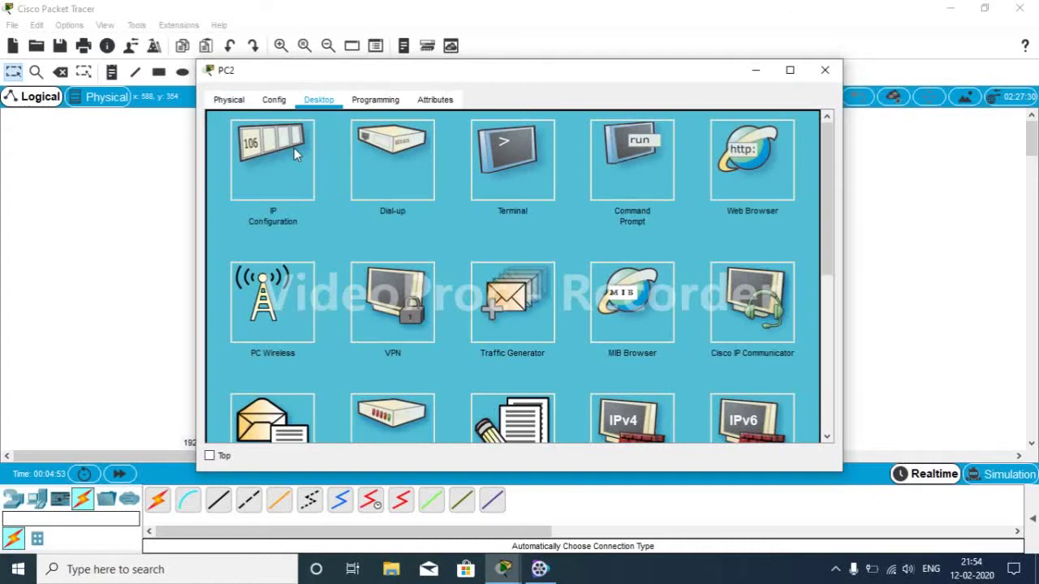
click(294, 147)
click(443, 142)
text(192.168.1.10)
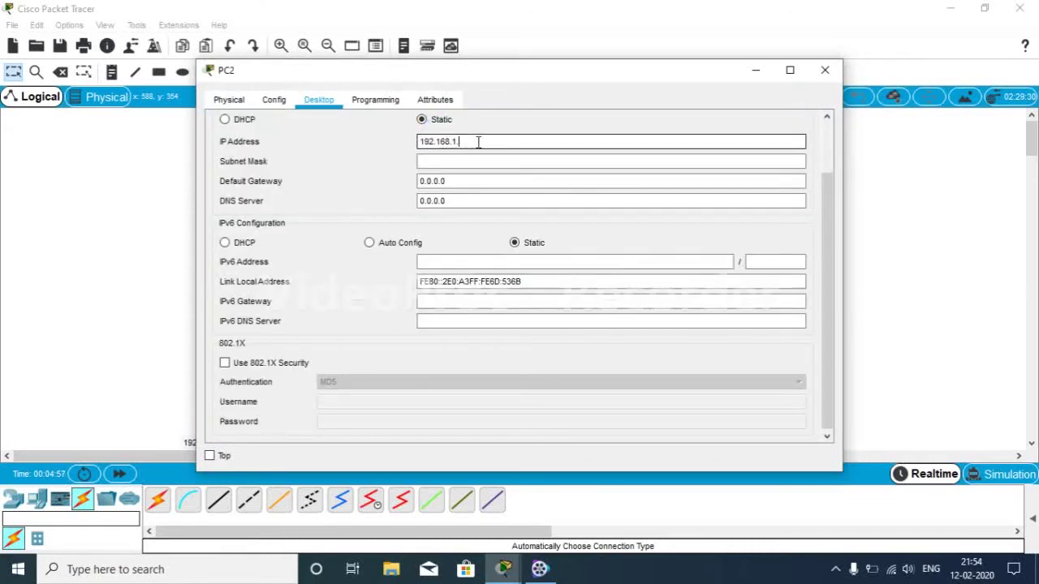
key(BackSpace)
key(BackSpace)
text(2.10)
click(479, 160)
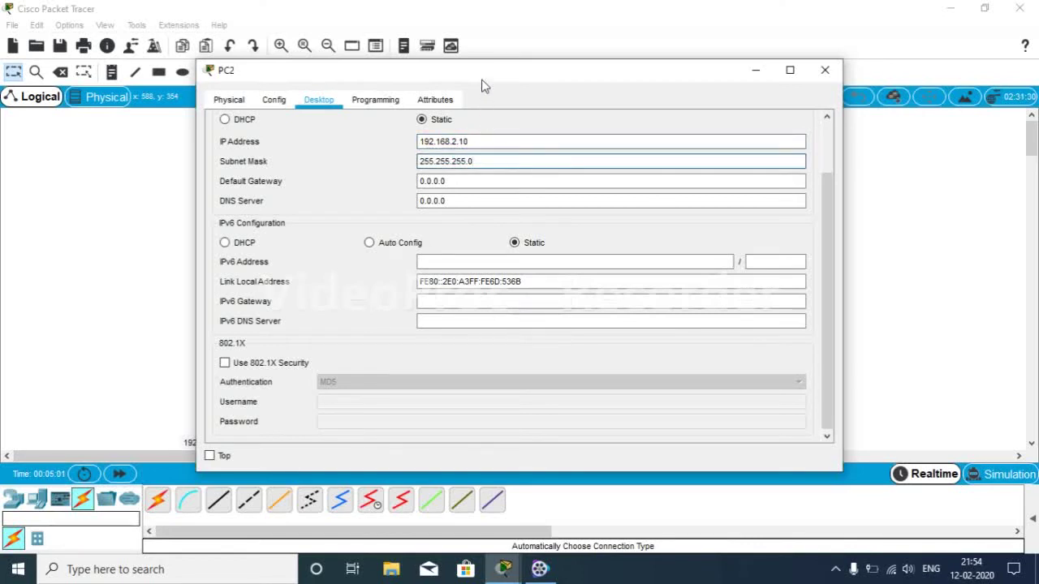
Set PC2's default gateway to 192.168.2.1 and close its settings window
drag(481, 61, 573, 65)
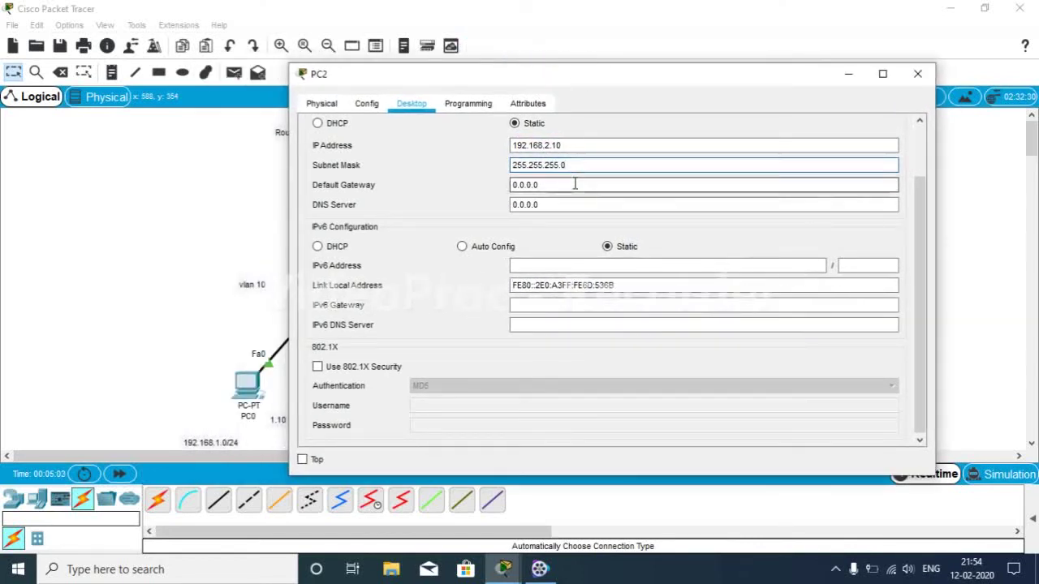
click(514, 185)
key(BackSpace)
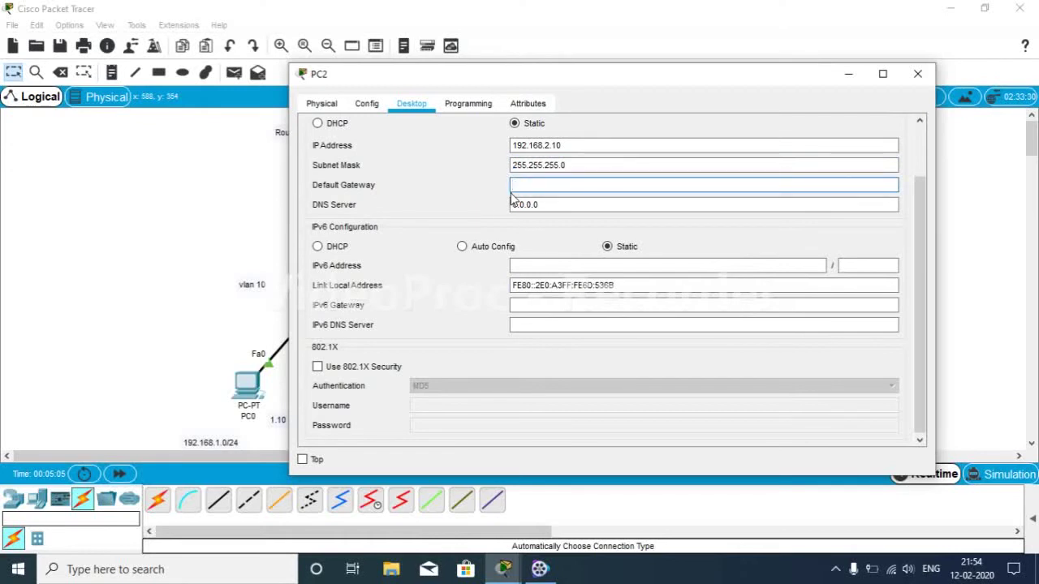
text(192.168.1.10)
key(BackSpace)
key(BackSpace)
key(BackSpace)
key(BackSpace)
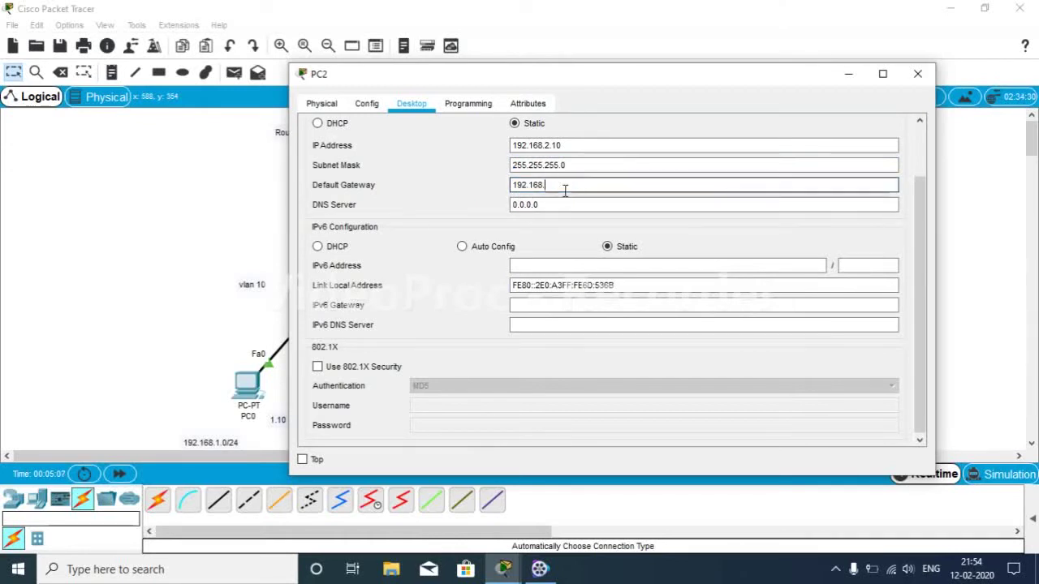
text(2.1)
click(863, 75)
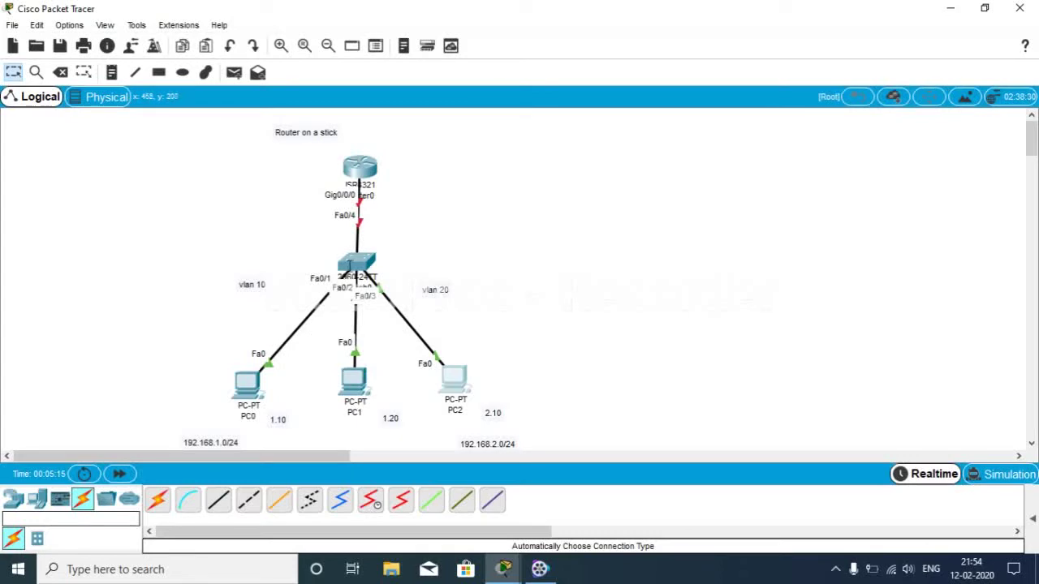
Open Switch0's CLI and enter global configuration mode with enable and config t
click(352, 262)
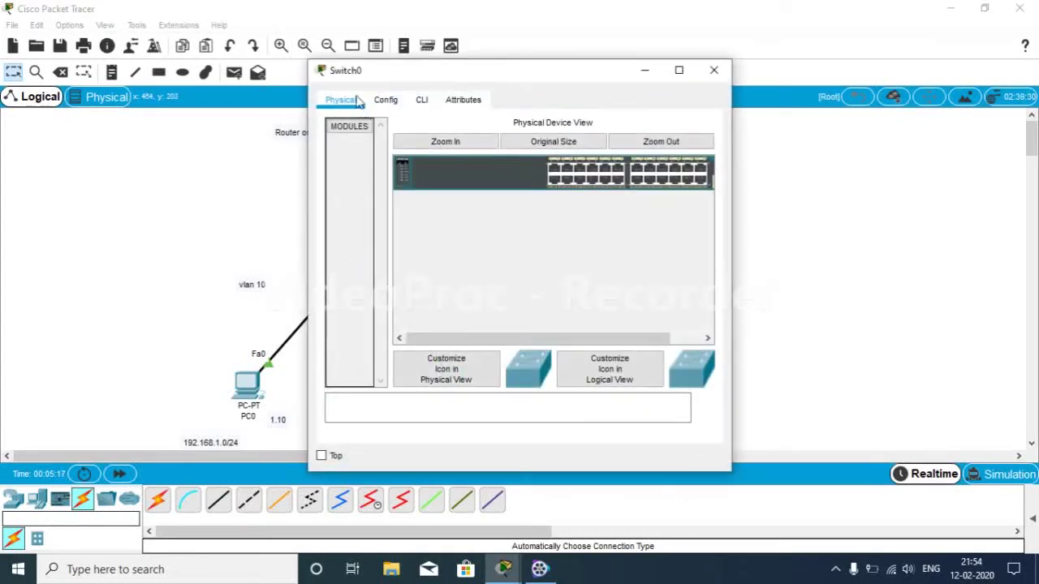
click(421, 99)
key(Return)
key(Return)
key(Return)
key(Return)
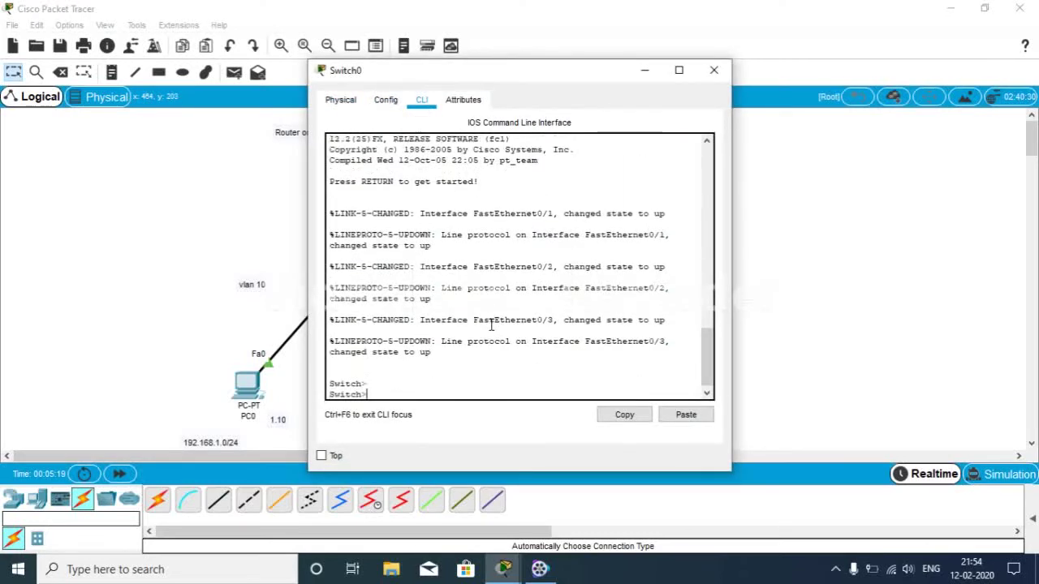
text(enable)
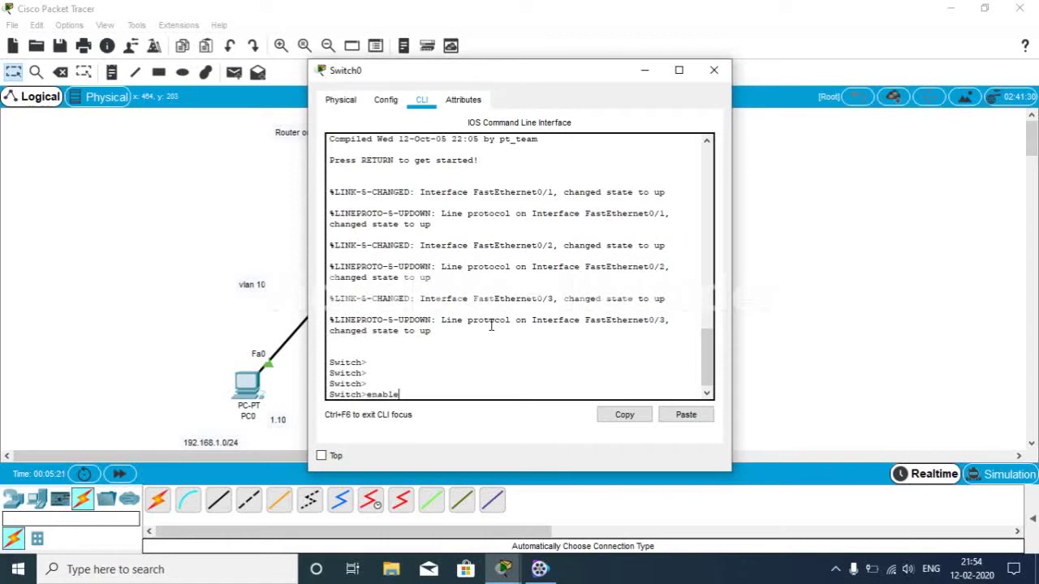
key(Return)
text(conf)
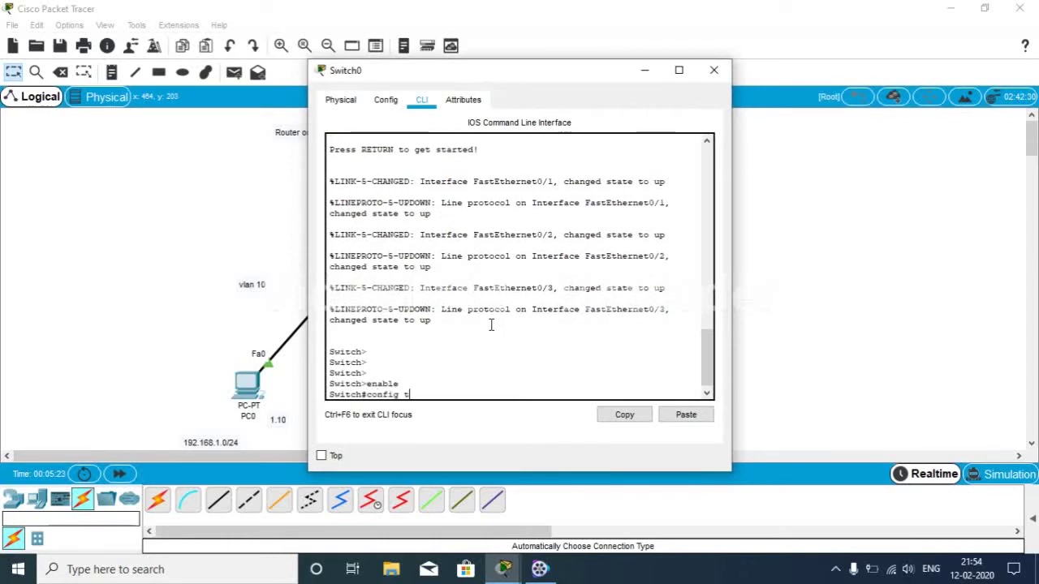
text(ig t)
key(Return)
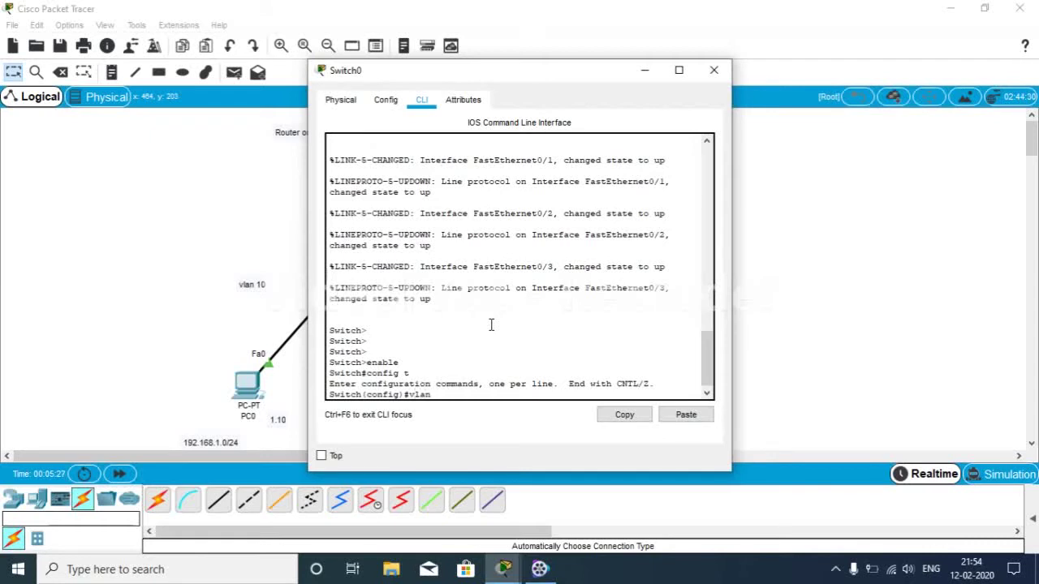
Create VLAN 10 named mgt and VLAN 20 named faculty
text(vlan 10)
key(Return)
text(name )
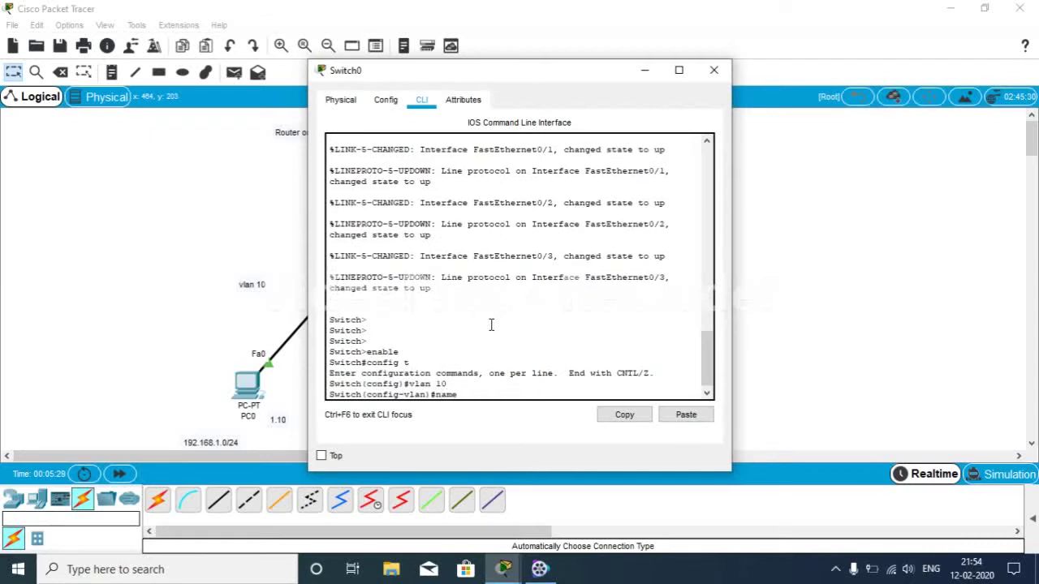
text(mgt)
key(Return)
text(vlan)#vlan)
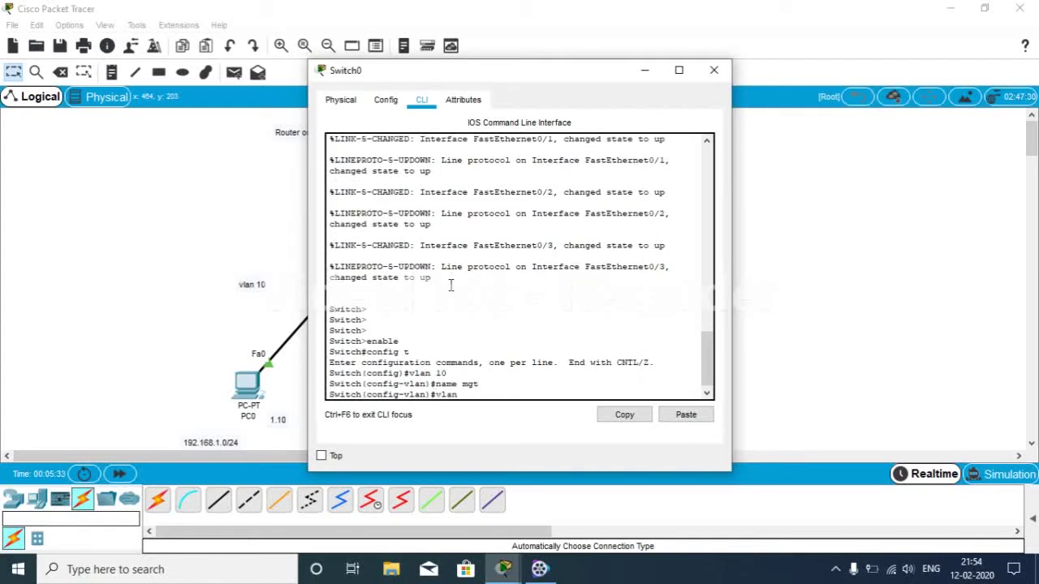
text( 20)
key(Return)
text(name a)
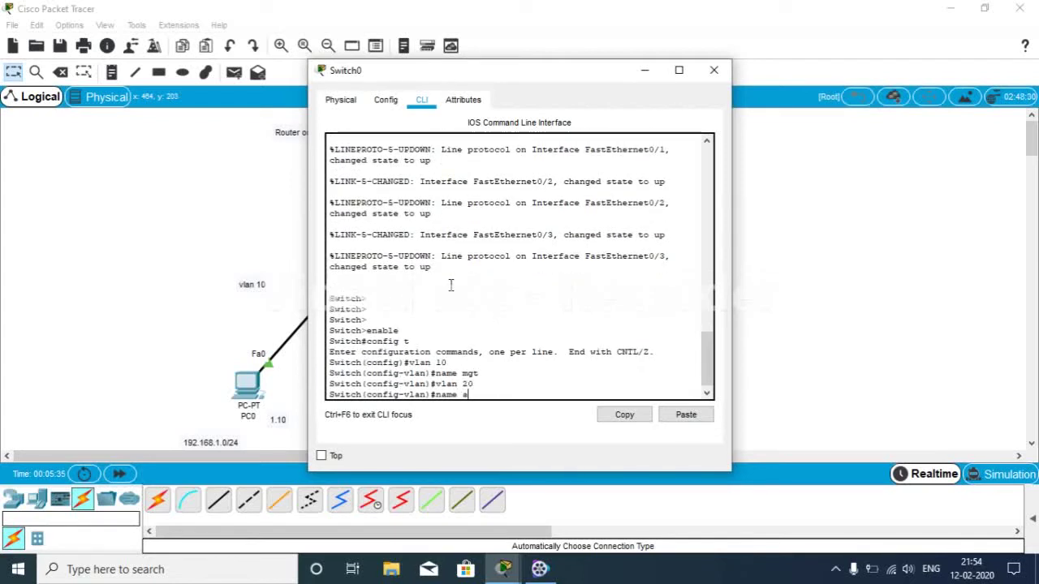
text(aculty)
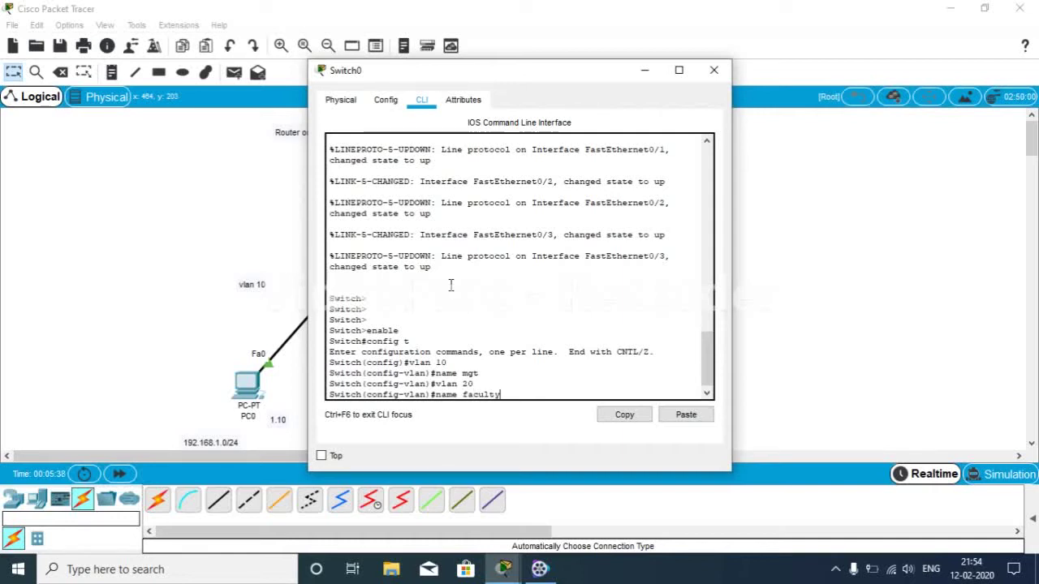
key(Return)
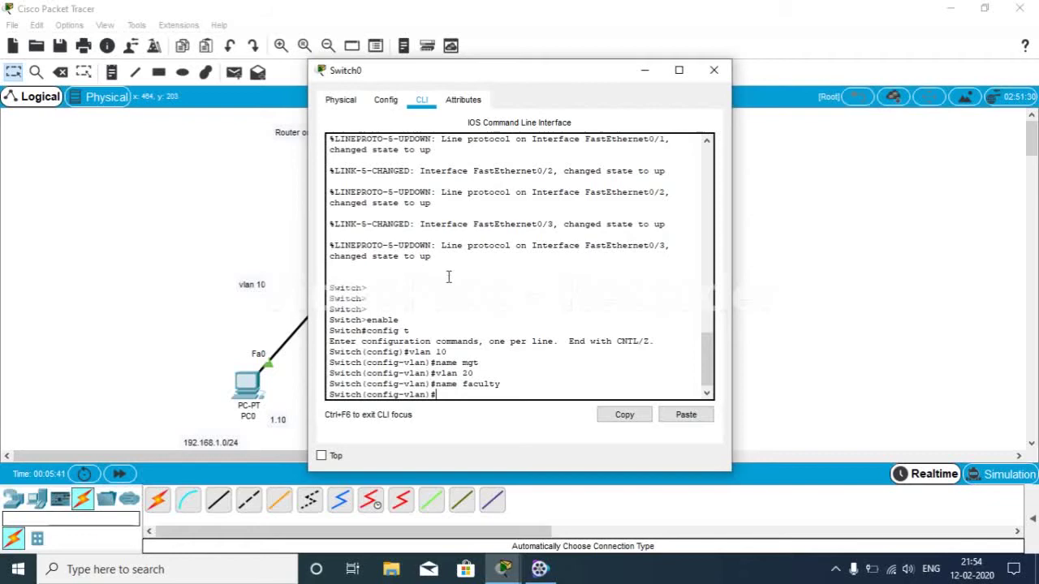
Make Switch0 ports Fa0/1-2 access ports in VLAN 10
drag(442, 79, 550, 49)
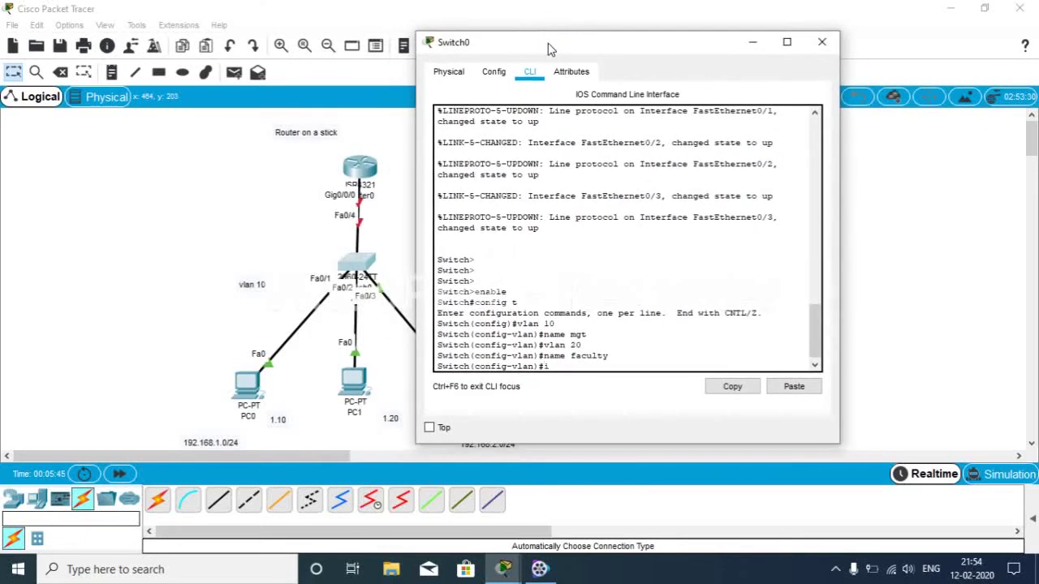
text(nt range fa0/1-2)
key(Return)
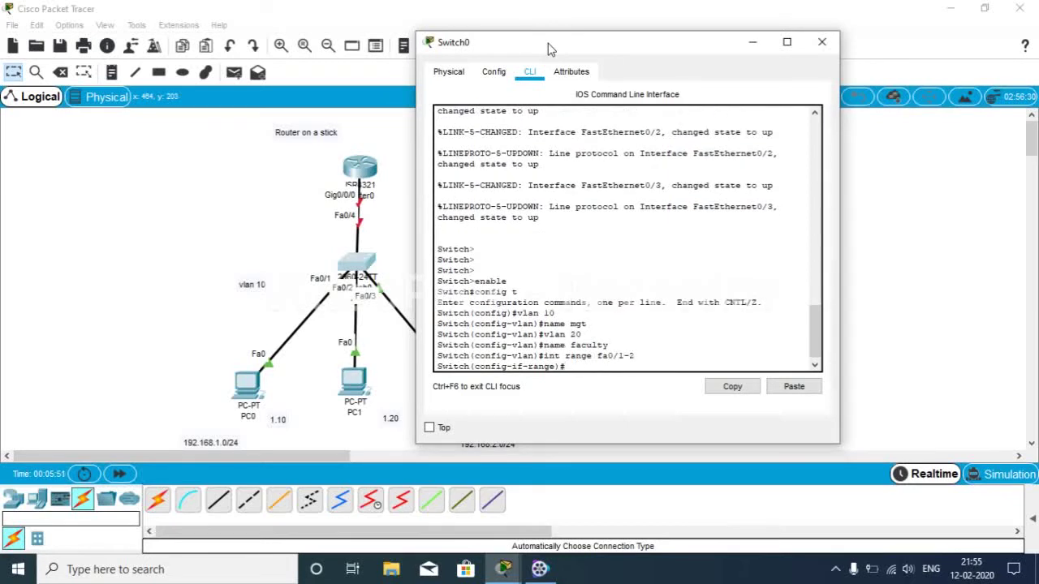
text(switchport mode access)
key(Return)
text(switch)
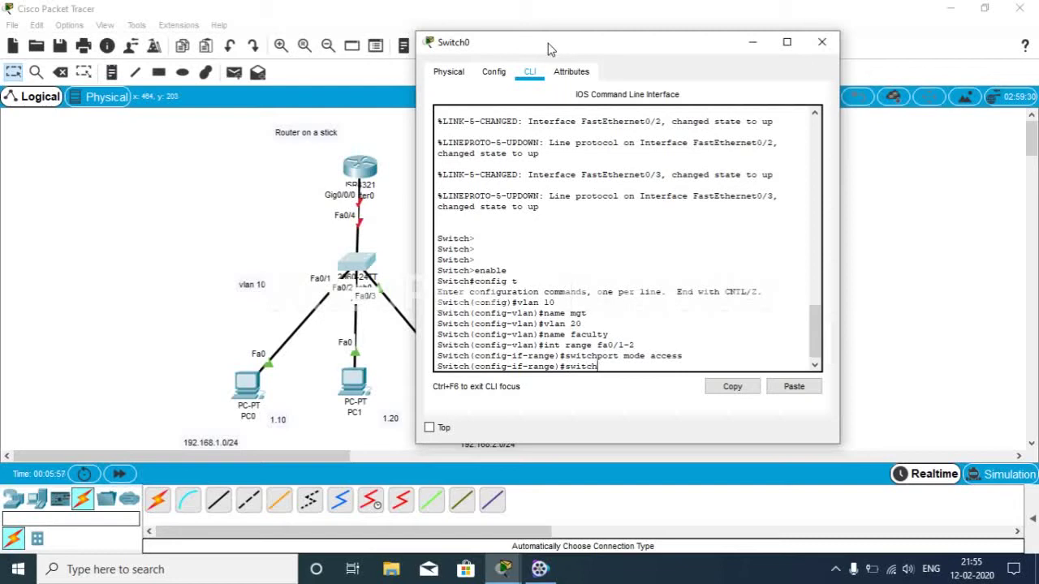
text(port access vlan 10)
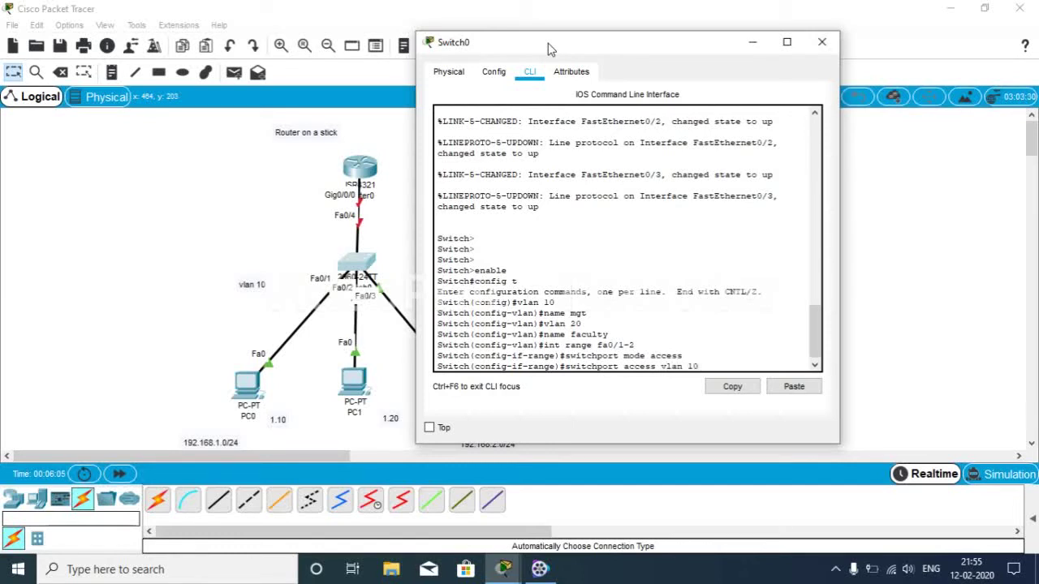
key(Return)
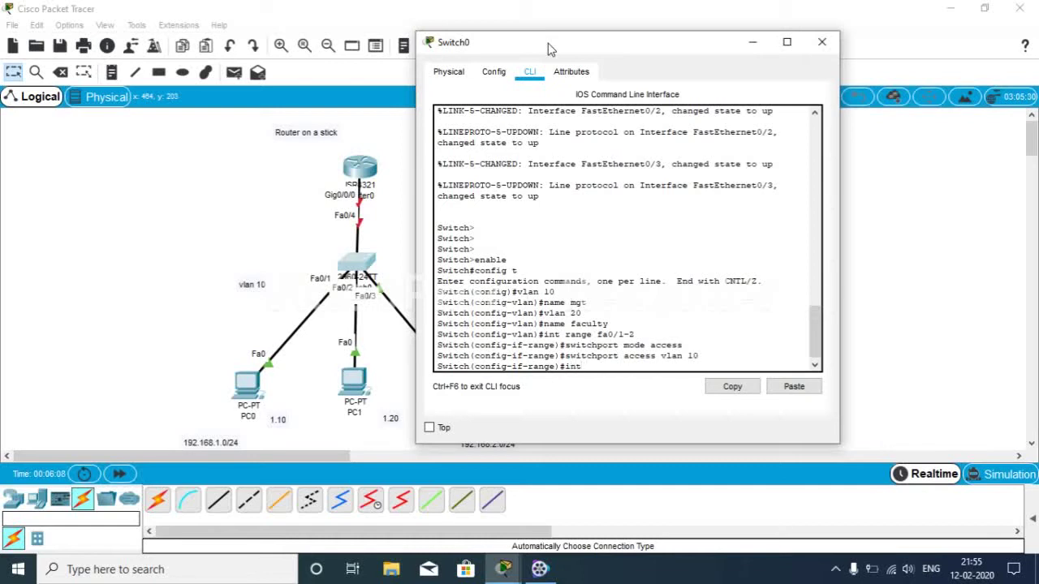
Set port Fa0/3 to access mode and type its VLAN 20 assignment
text(int fa0/3)
key(Return)
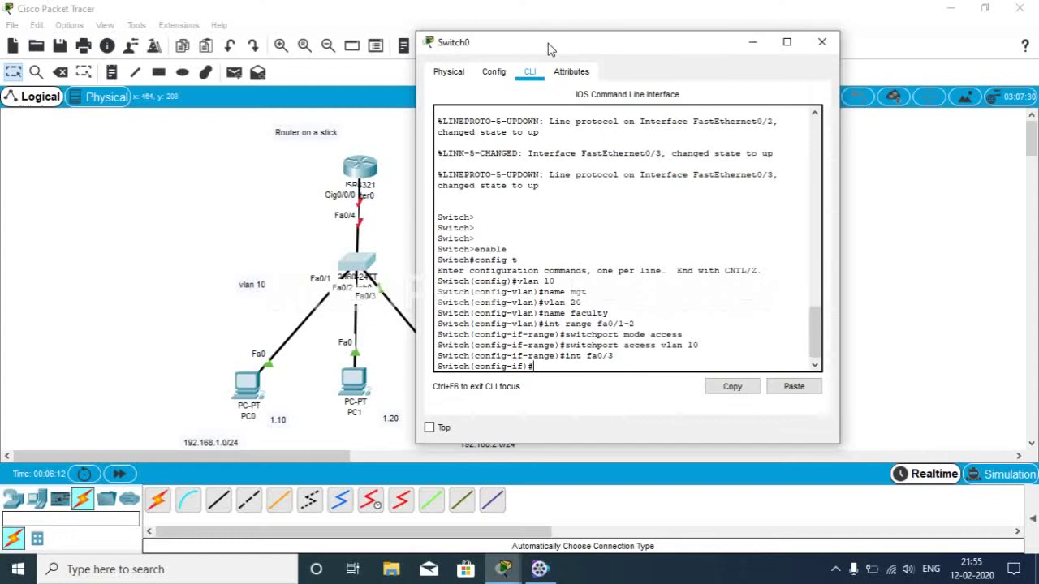
text(switch)
text(port mode cac)
text(ccess)
key(Return)
text(s)
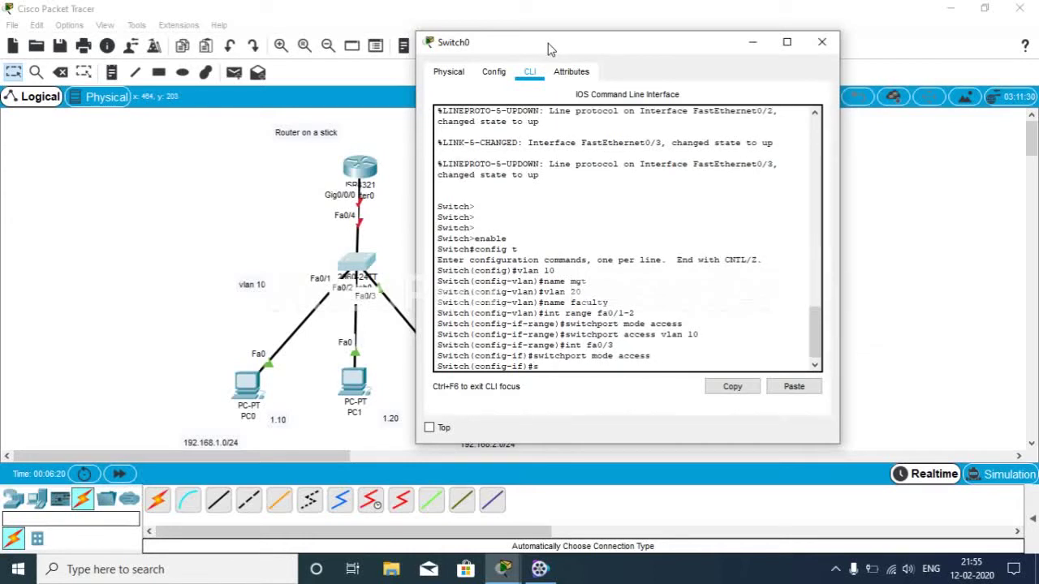
text(witchport access vlan )
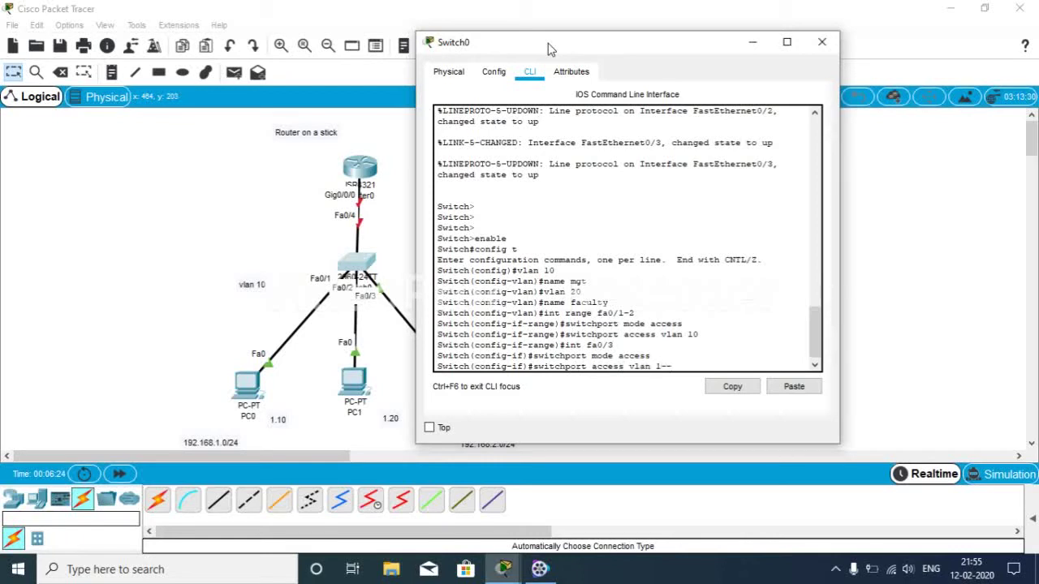
text(20)
Put Fa0/3 into VLAN 20 and make Fa0/4 toward the router a trunk port
key(Return)
key(Return)
key(Return)
key(Return)
key(Return)
key(Return)
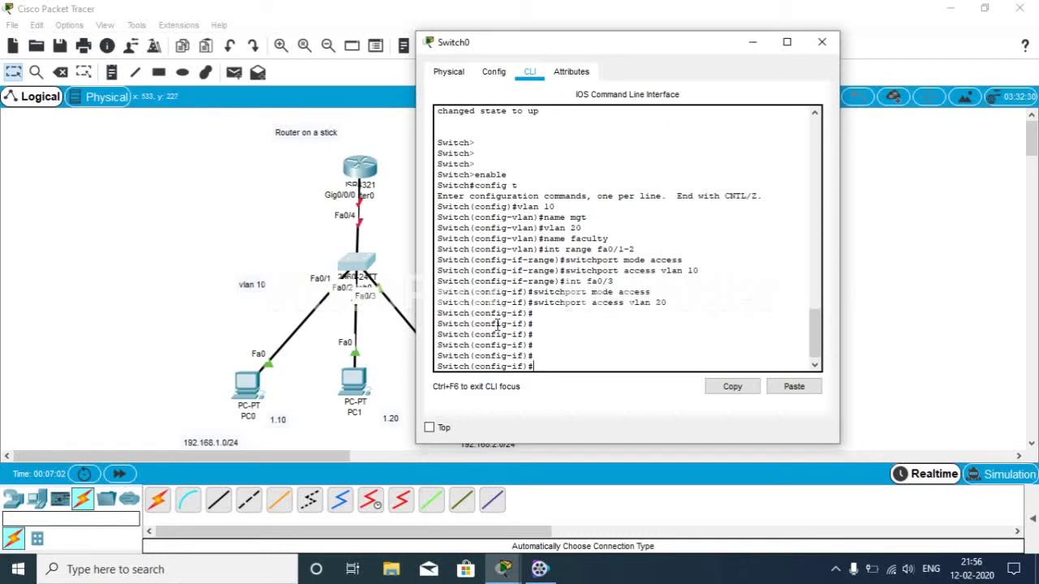
text(t fa0/4)
key(Return)
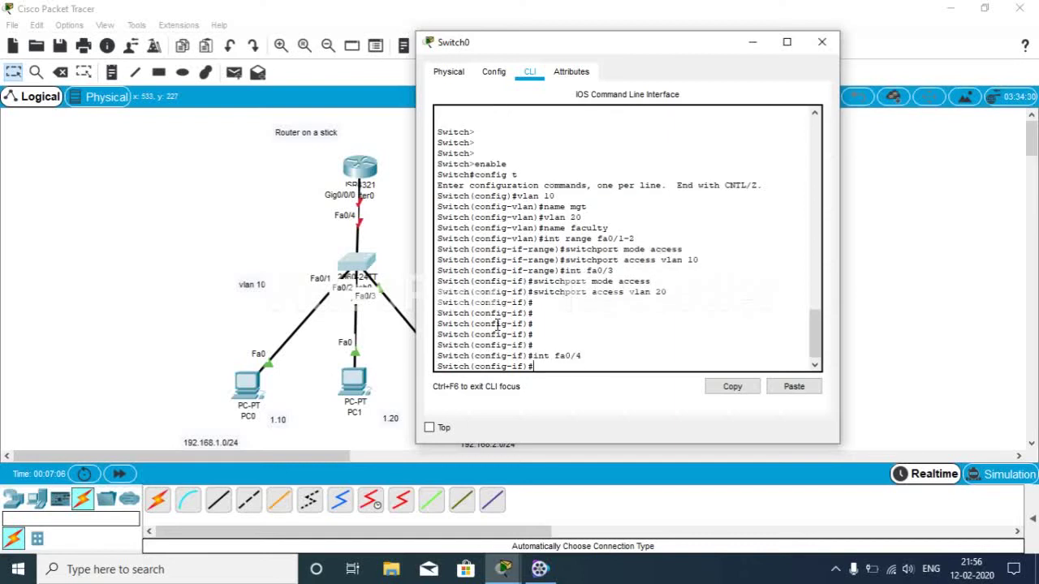
text(switchport mode)
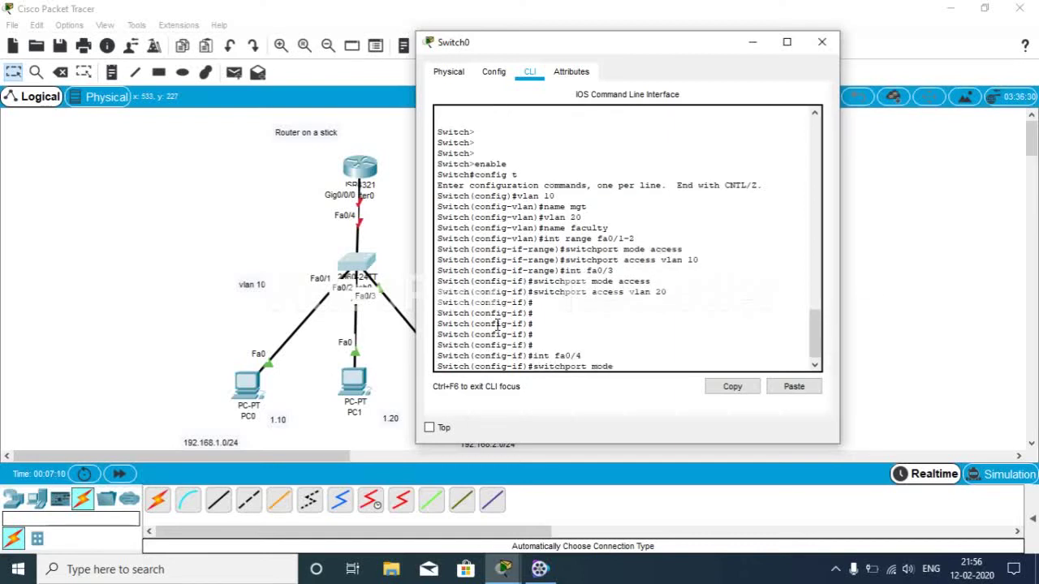
text( tr)
key(BackSpace)
text(unk)
key(Return)
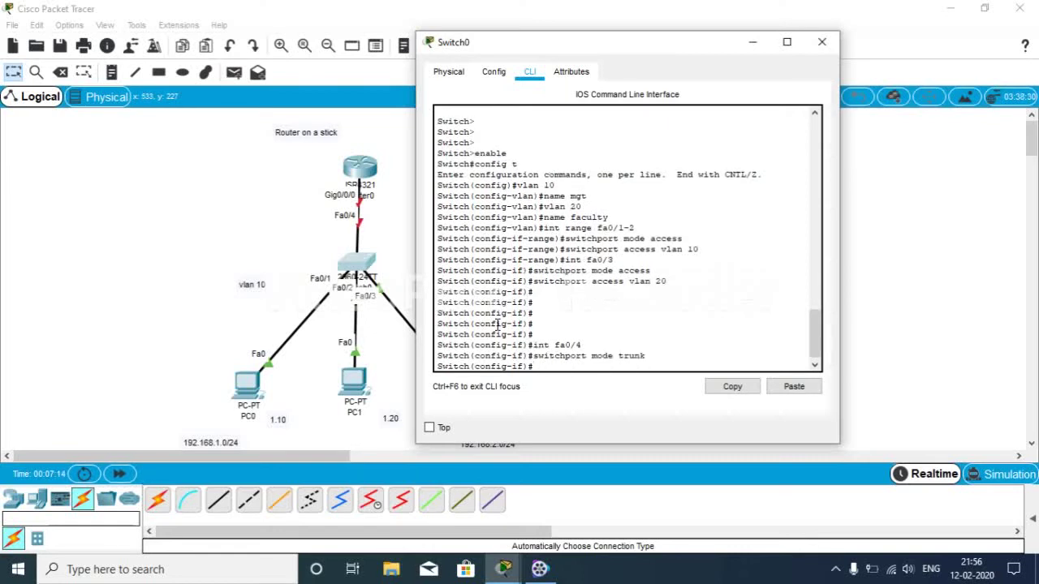
key(Return)
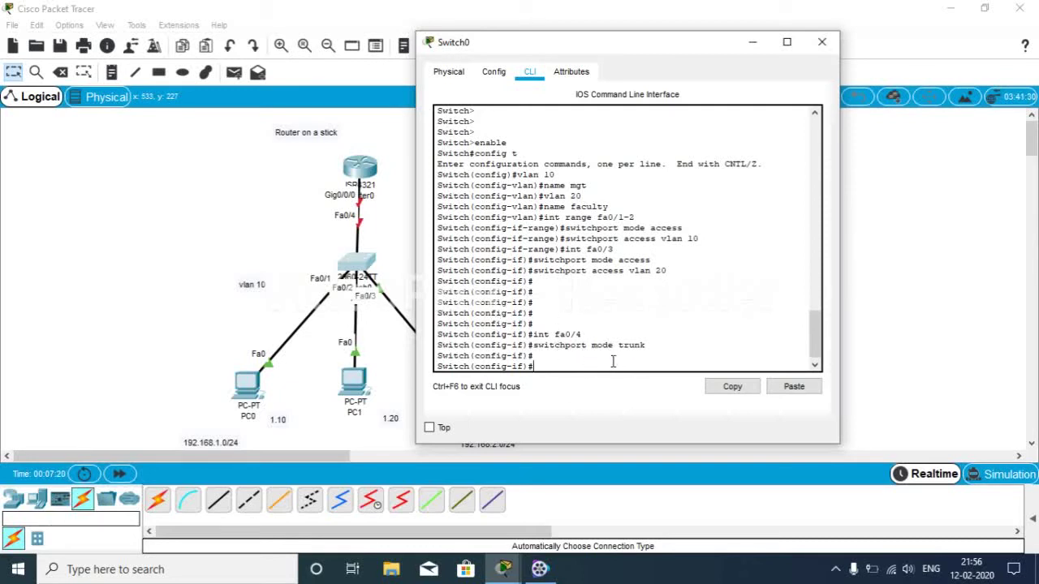
Close the switch console and open Router0's CLI, answering no to the setup dialog
click(753, 41)
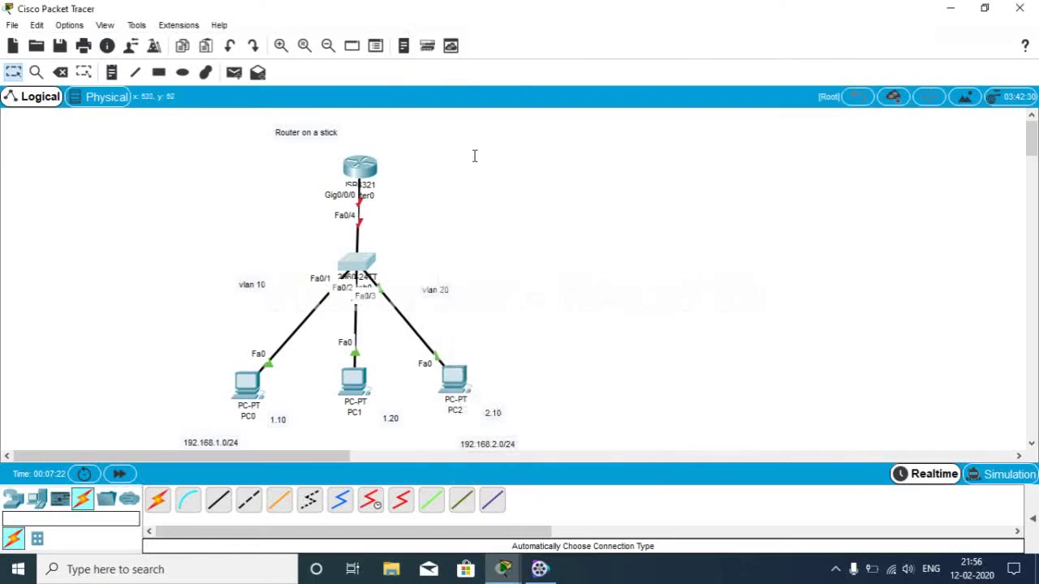
click(360, 168)
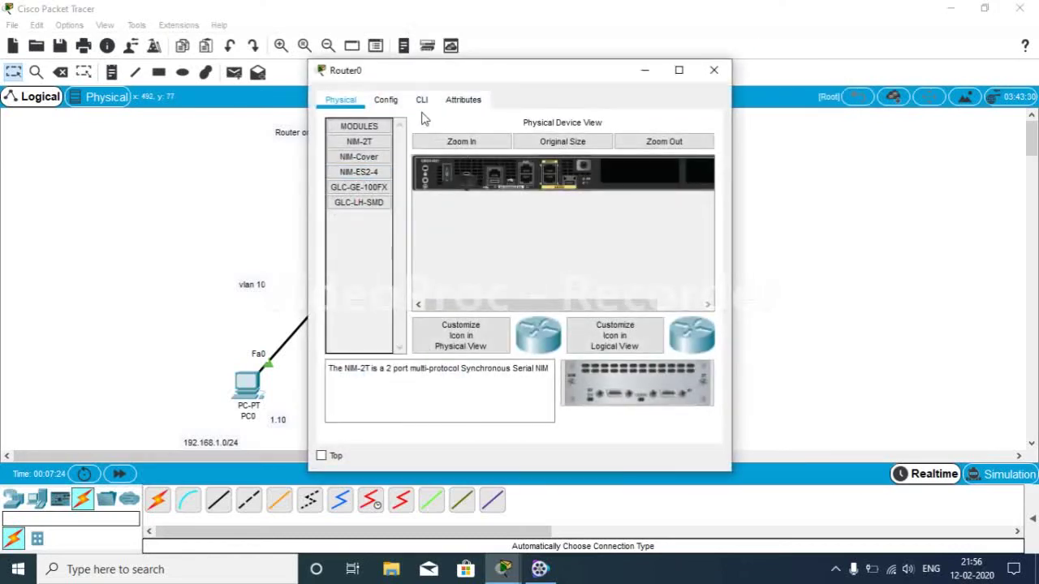
click(421, 100)
key(Return)
key(Return)
key(Return)
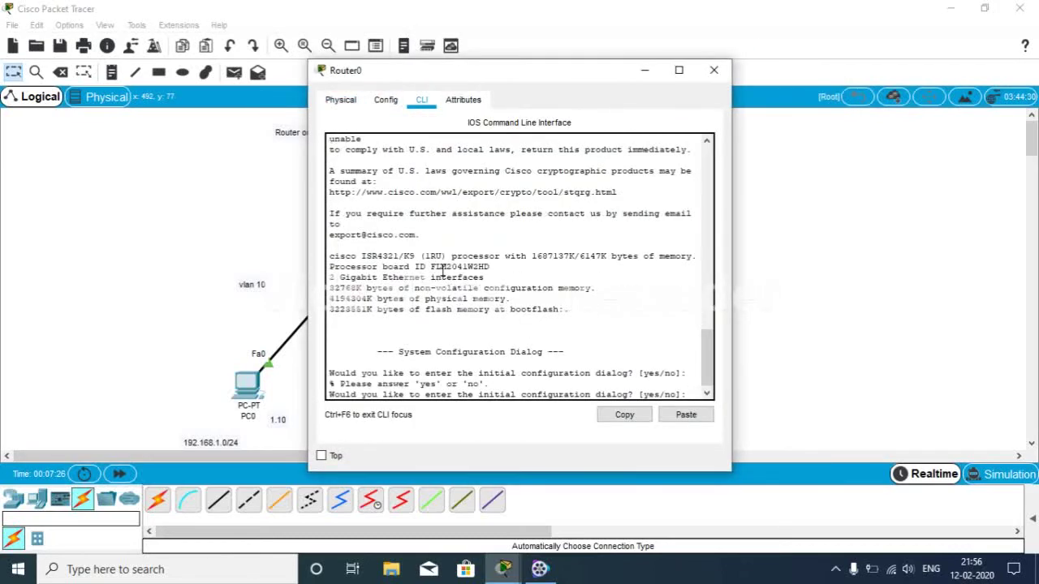
text(ni)
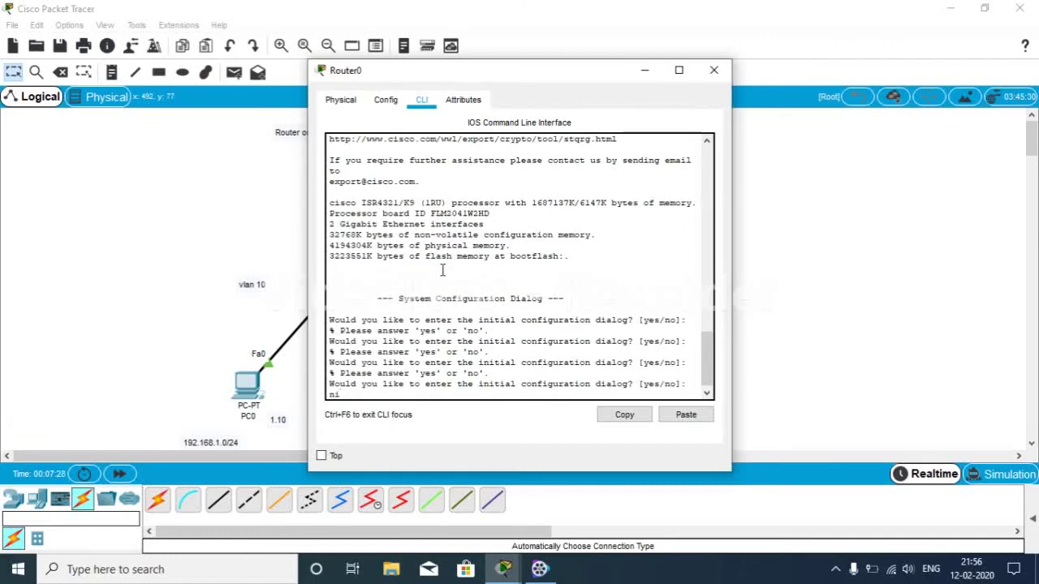
key(BackSpace)
text(o)
key(Return)
key(Return)
key(Return)
key(Return)
key(Return)
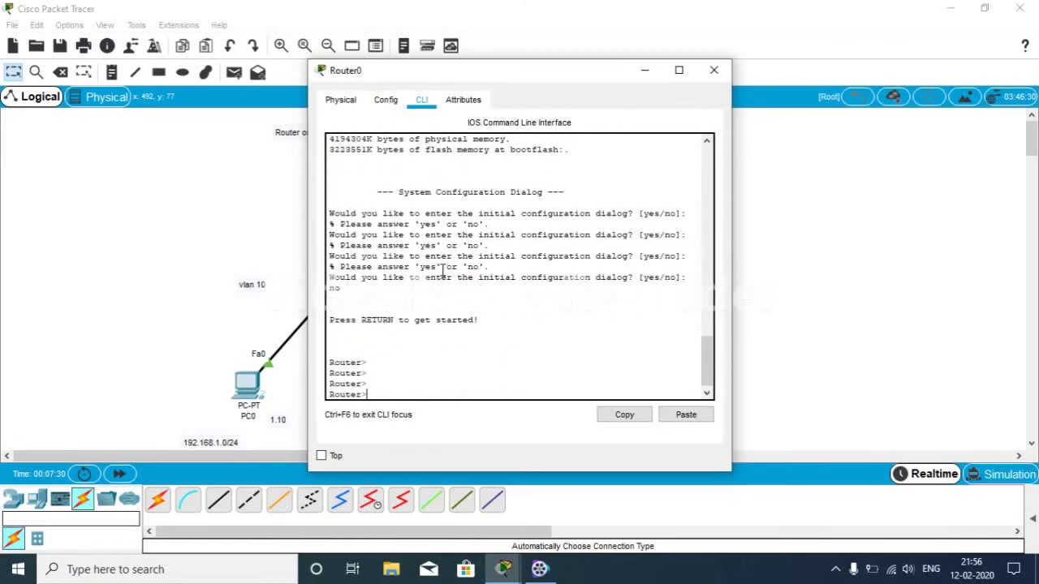
Enter enable and config t on Router0, placing its console beside the topology
key(BackSpace)
text(enablle)
key(Return)
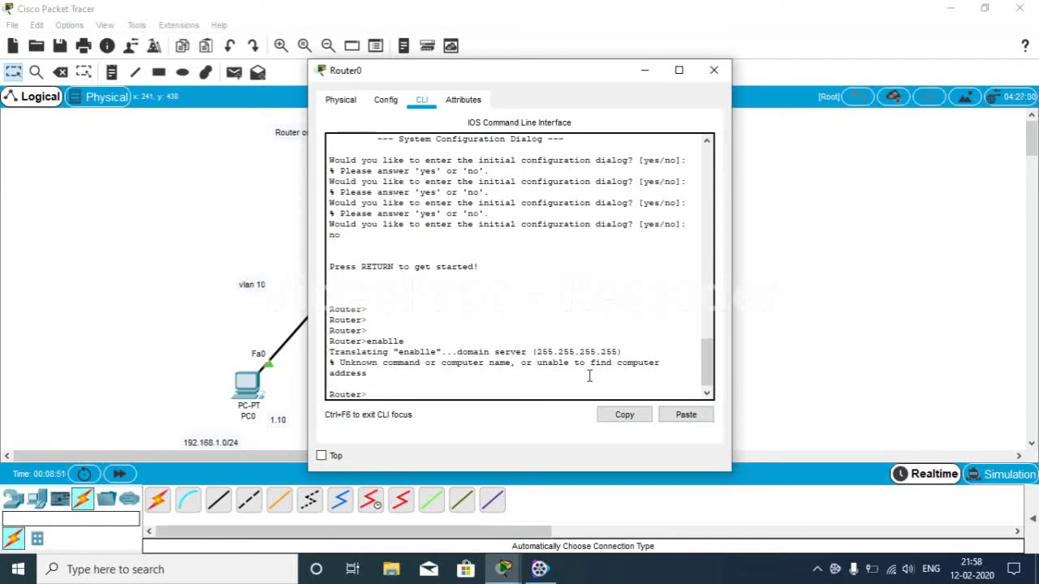
text(enable)
key(Return)
text(c)
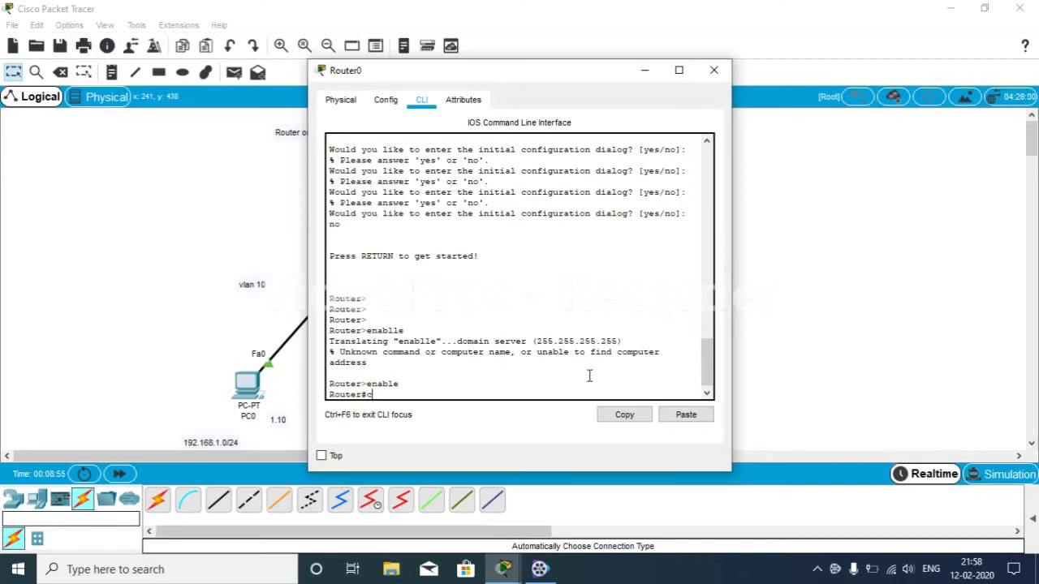
text(onfig t)
key(Return)
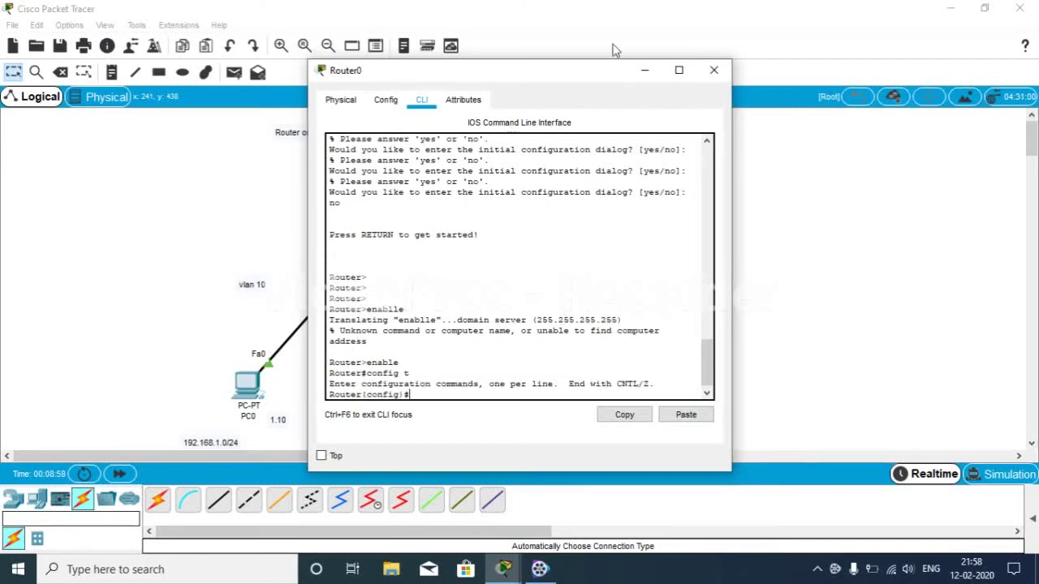
click(552, 71)
drag(552, 71, 761, 65)
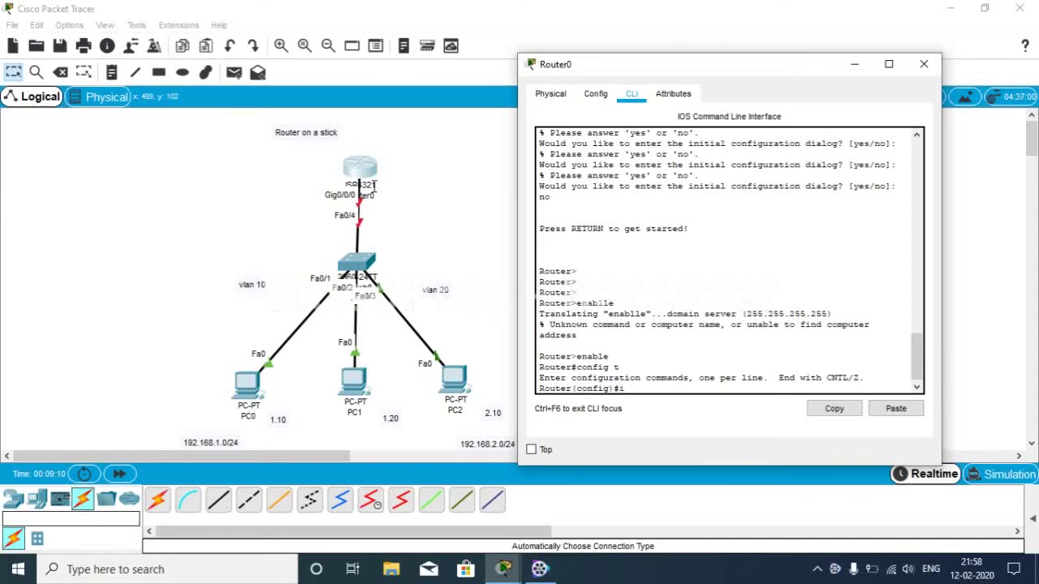
Configure subinterface gig0/0/0.1 with encapsulation dot1q 10 and IP 192.168.1.1 255.255.255.0
text(int gig0/0/0.1)
key(Return)
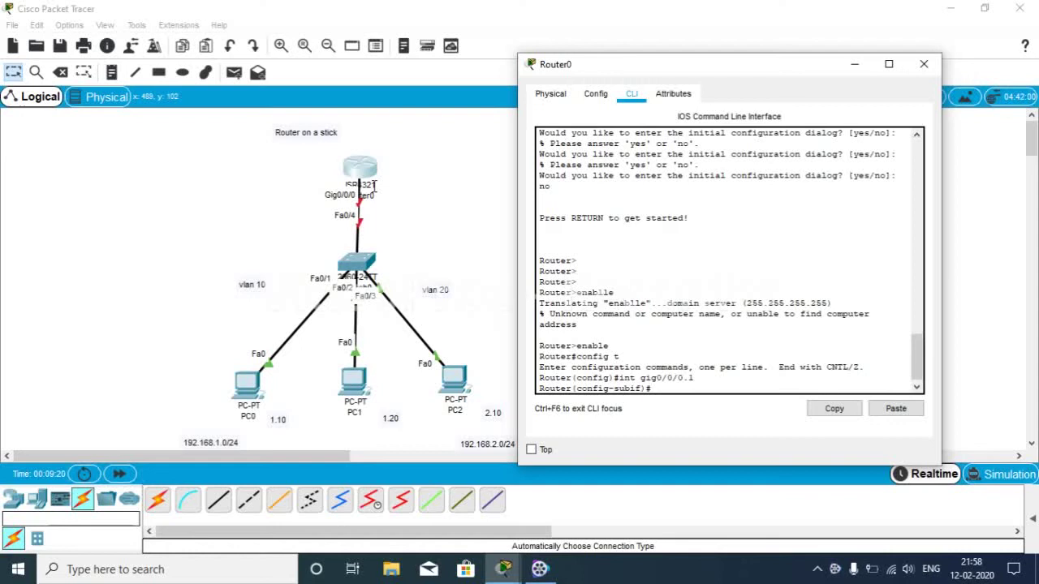
key(BackSpace)
key(BackSpace)
text(p)
key(Tab)
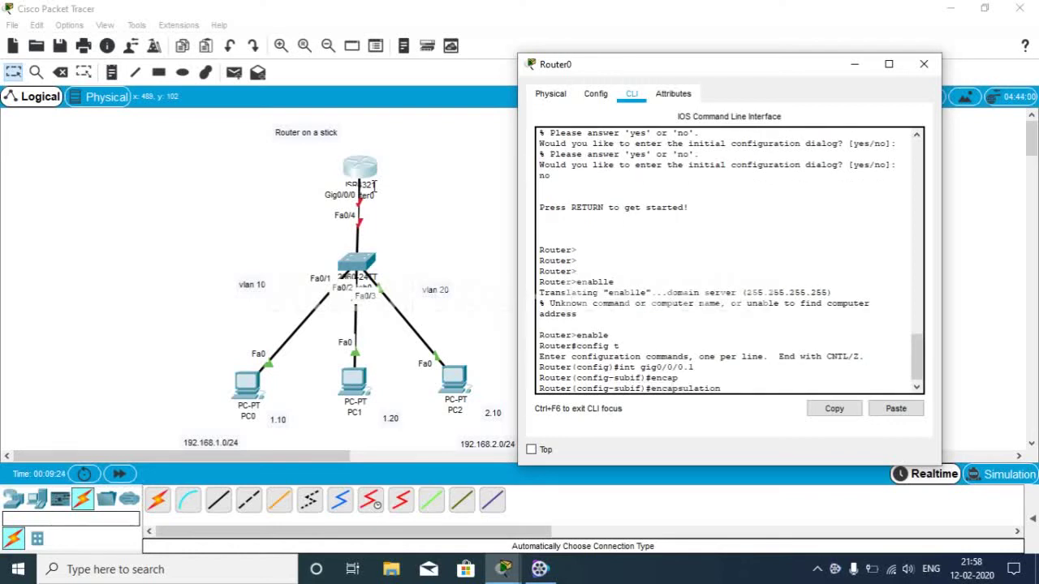
text(dot1q 10)
key(Return)
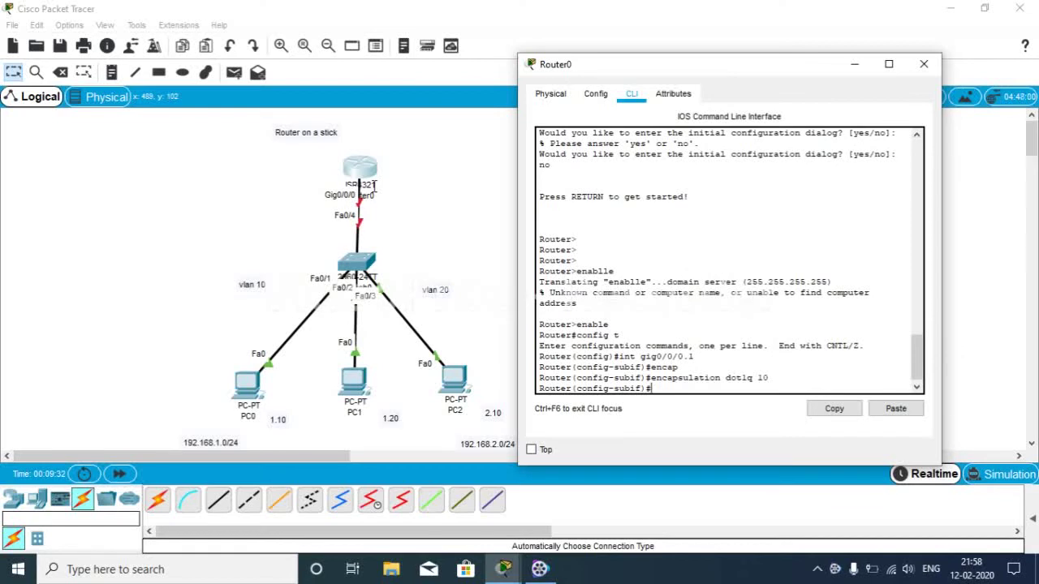
text(ip address 192)
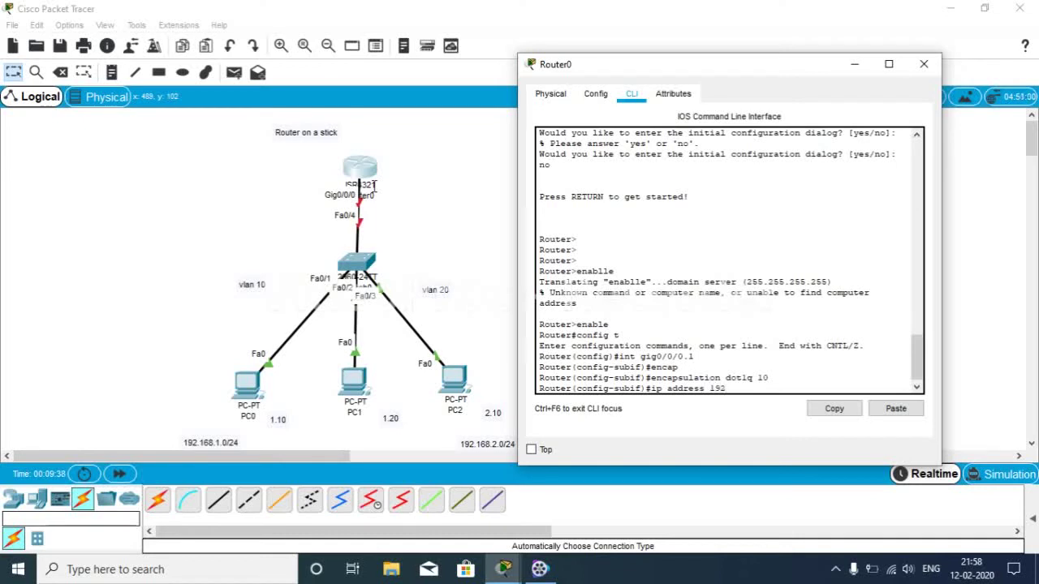
text(.168.1.1 255.255.255.0)
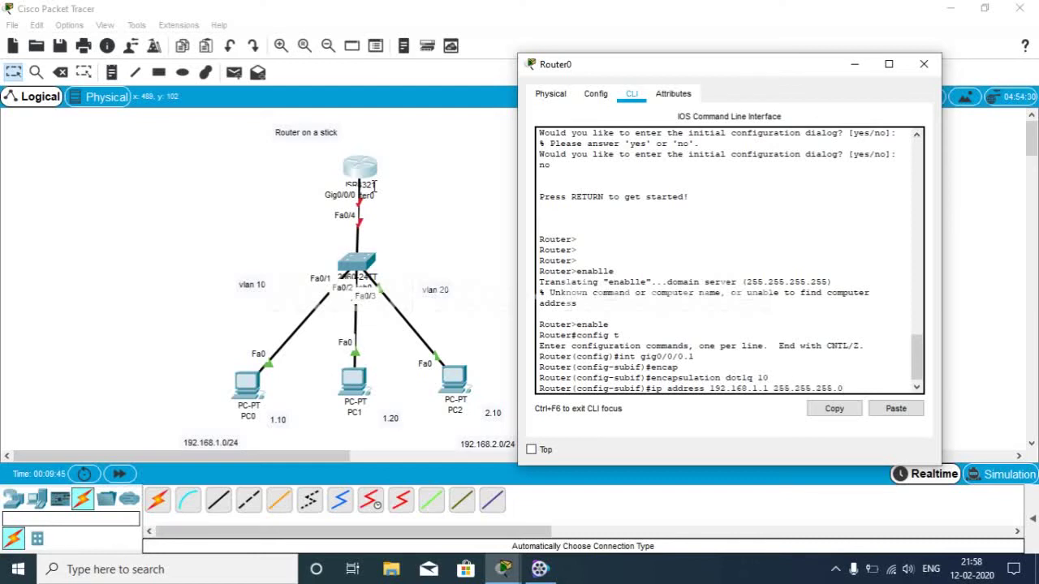
key(Return)
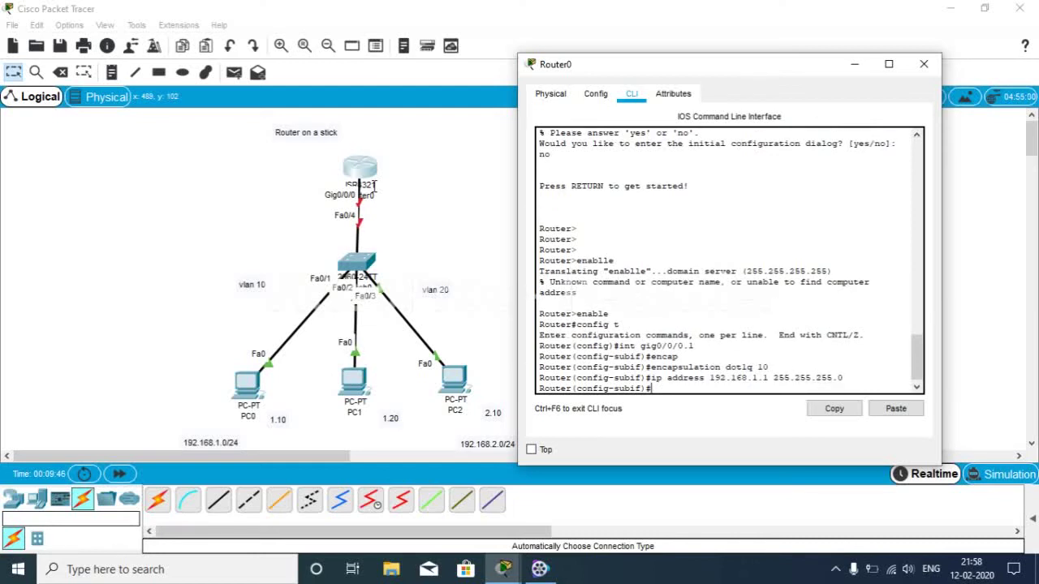
text(int gig0/0/0.2)
Enter gig0/0/0.2, tag it dot1Q 20 and address it 192.168.2.1 255.255.255.0
key(Return)
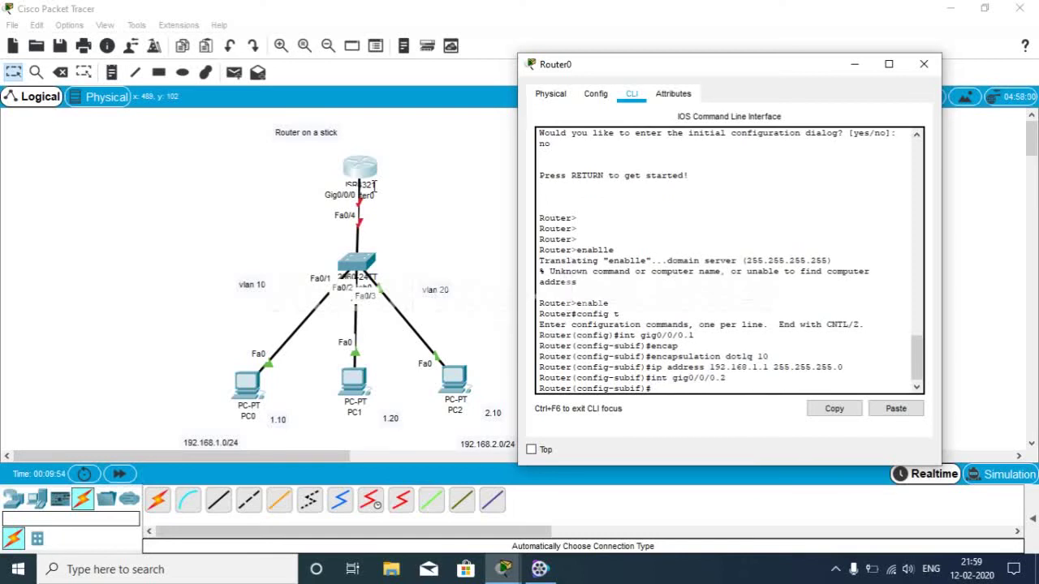
text(encap)
key(Tab)
text(DOT)
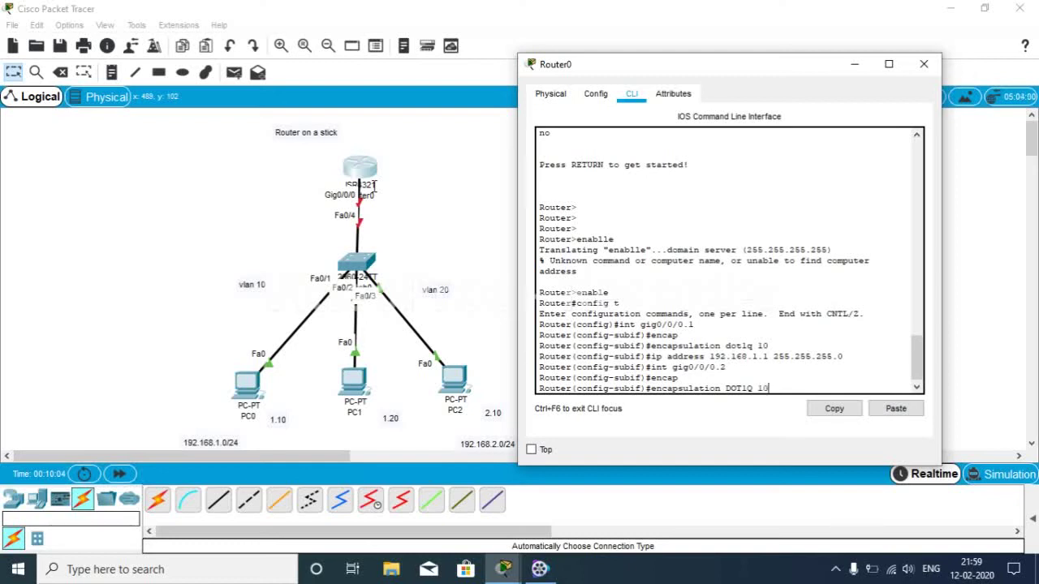
key(BackSpace)
key(Return)
text(ip add)
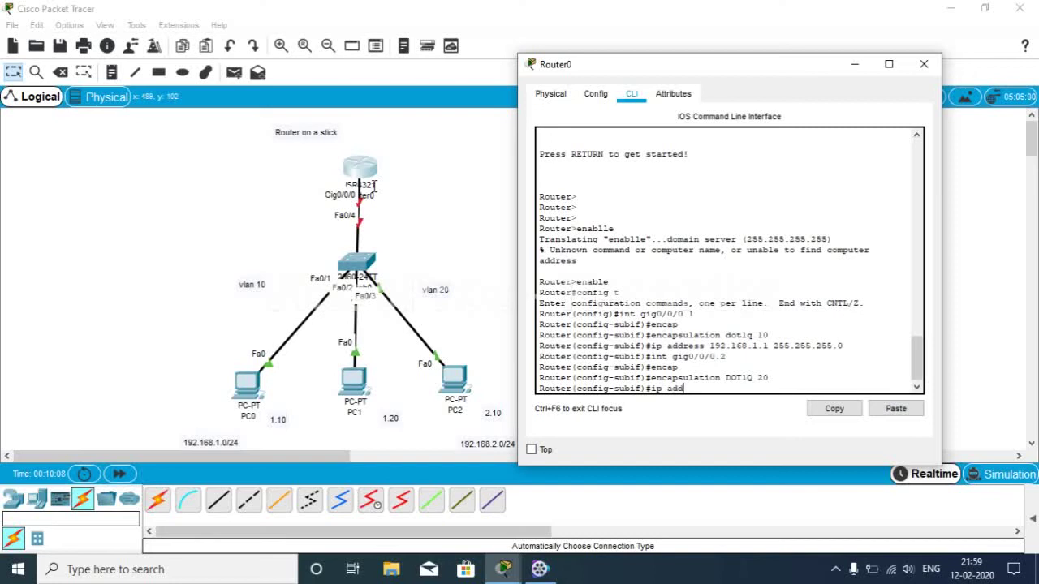
text(ress 192.168.2.1 255.255.255)
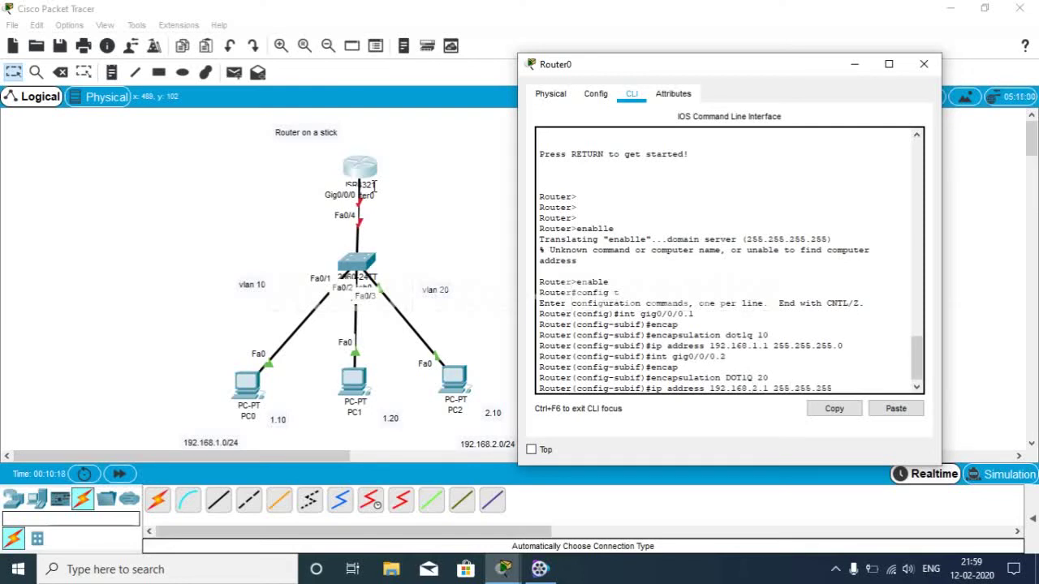
text(.0)
key(Return)
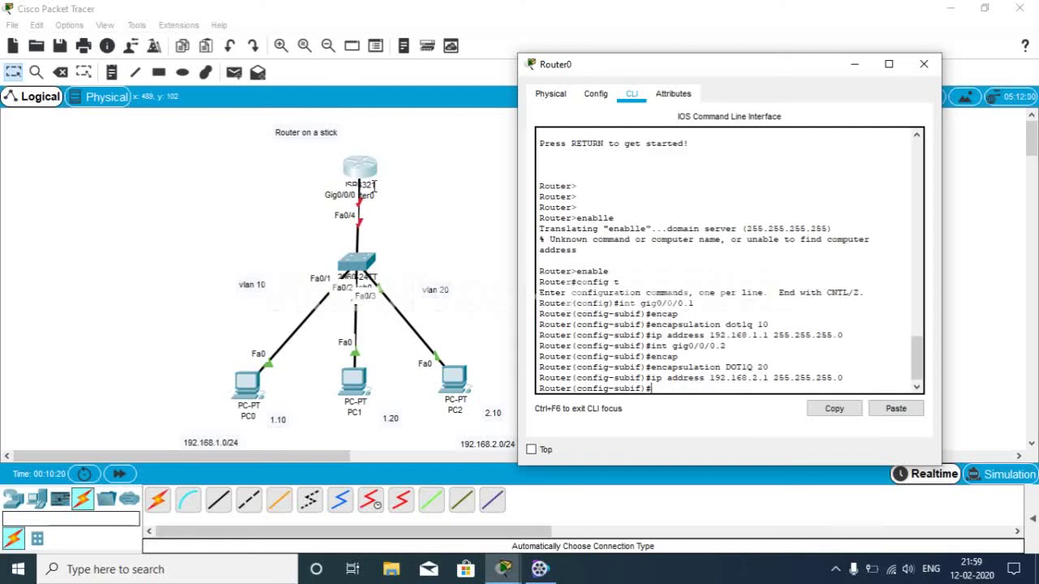
key(Return)
key(Return)
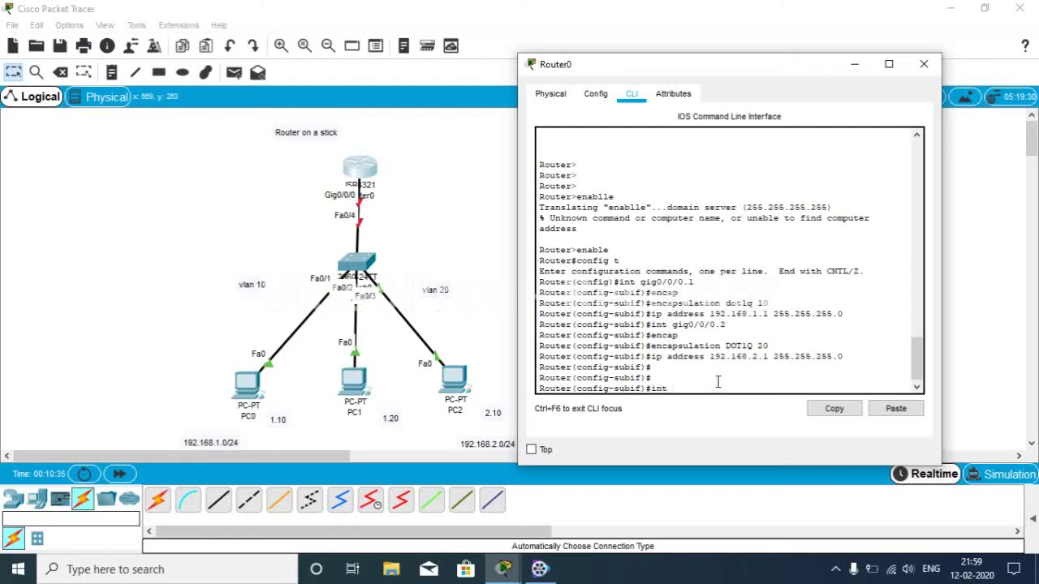
Enter interface gig0/0/0 and issue no shut to bring it and its subinterfaces up
text(gig0/0/0)
key(Return)
text(nfig-if)#n)
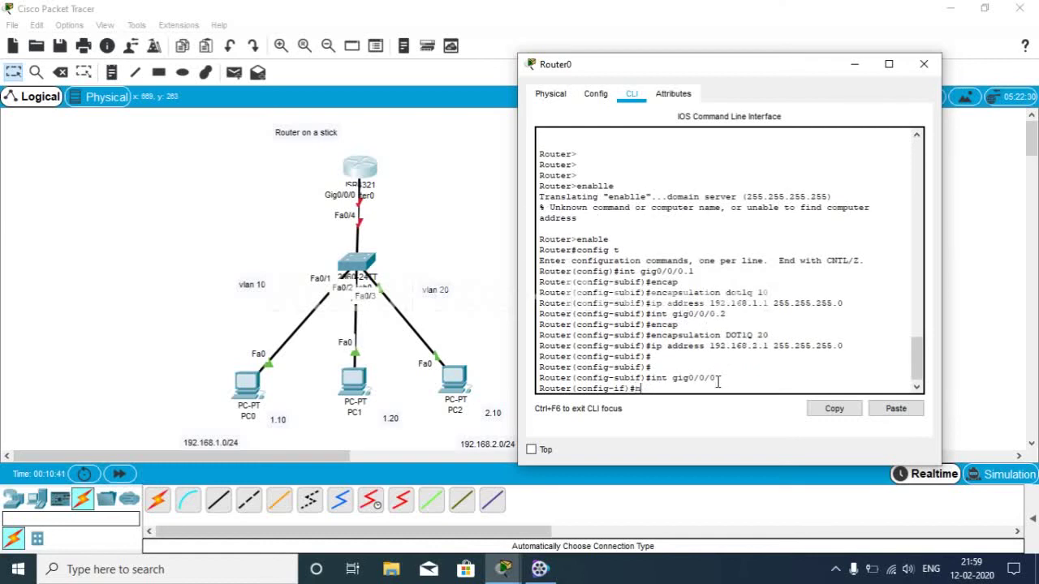
text(o  shut)
key(Return)
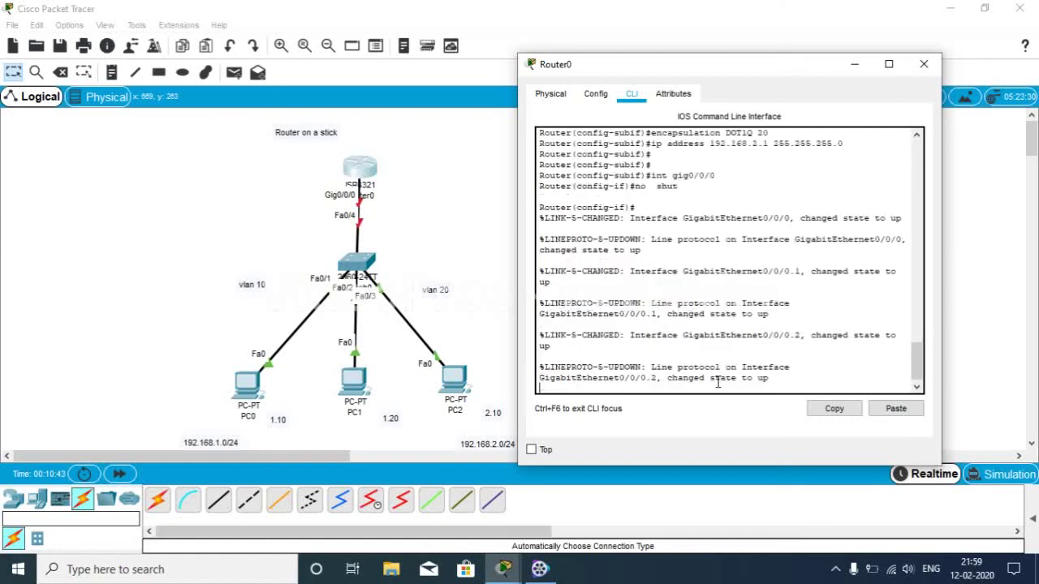
key(Return)
key(Return)
key(Return)
key(Return)
key(Return)
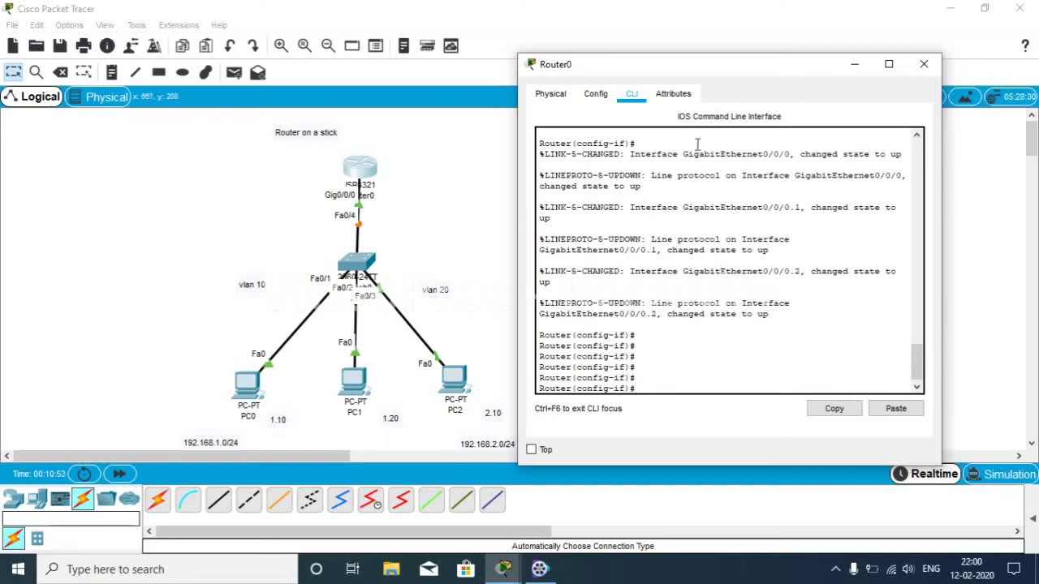
Hide the Router0 console and review PC1's IP configuration settings
click(854, 67)
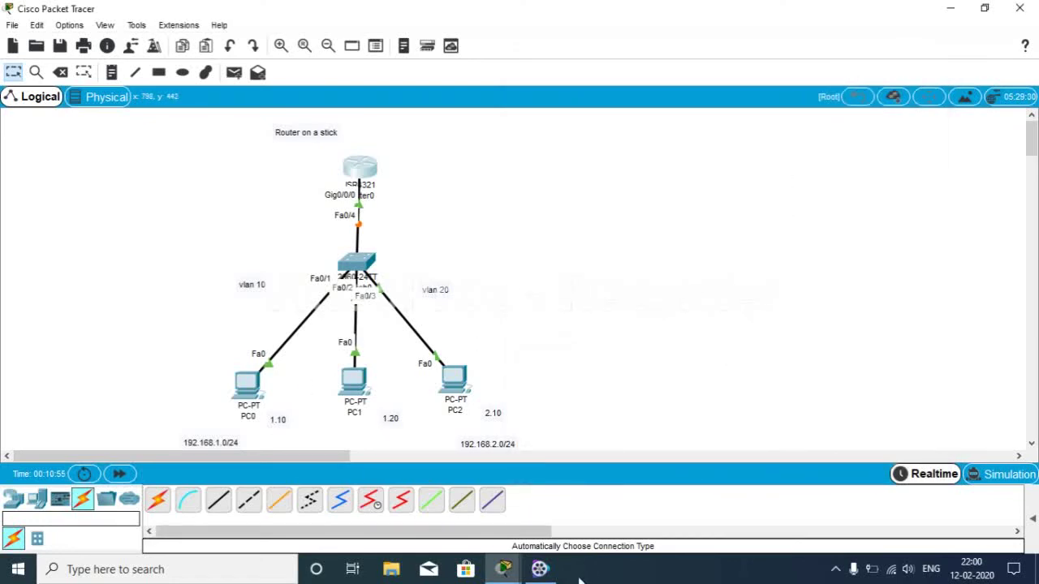
mouse_move(508, 569)
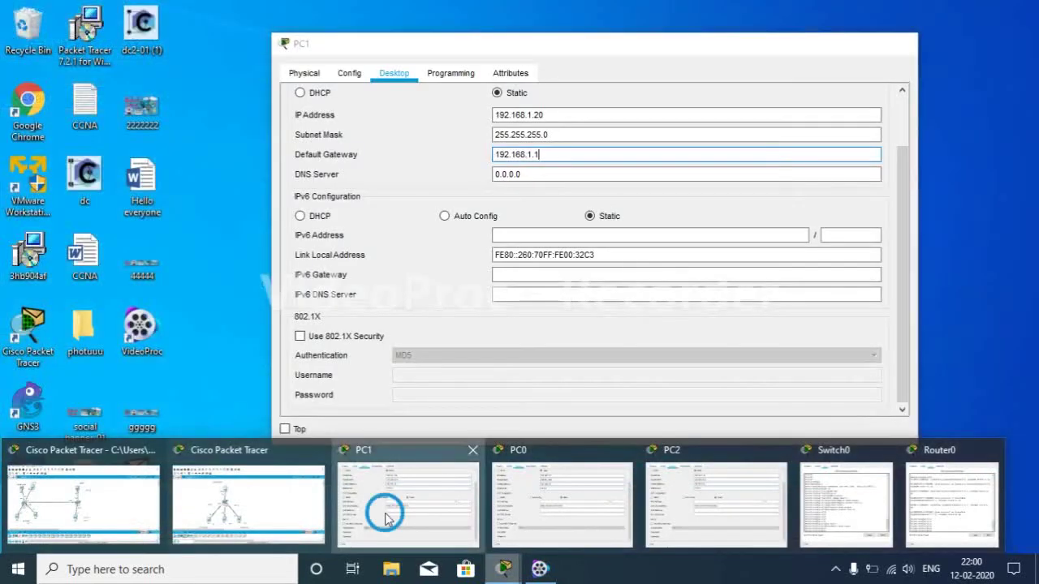
click(387, 520)
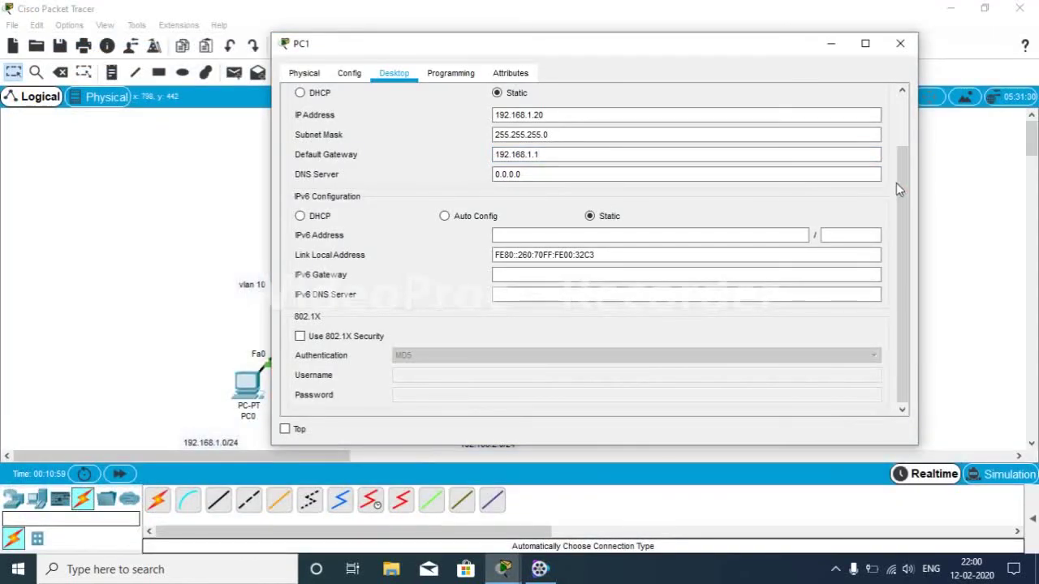
drag(900, 167, 907, 130)
click(877, 99)
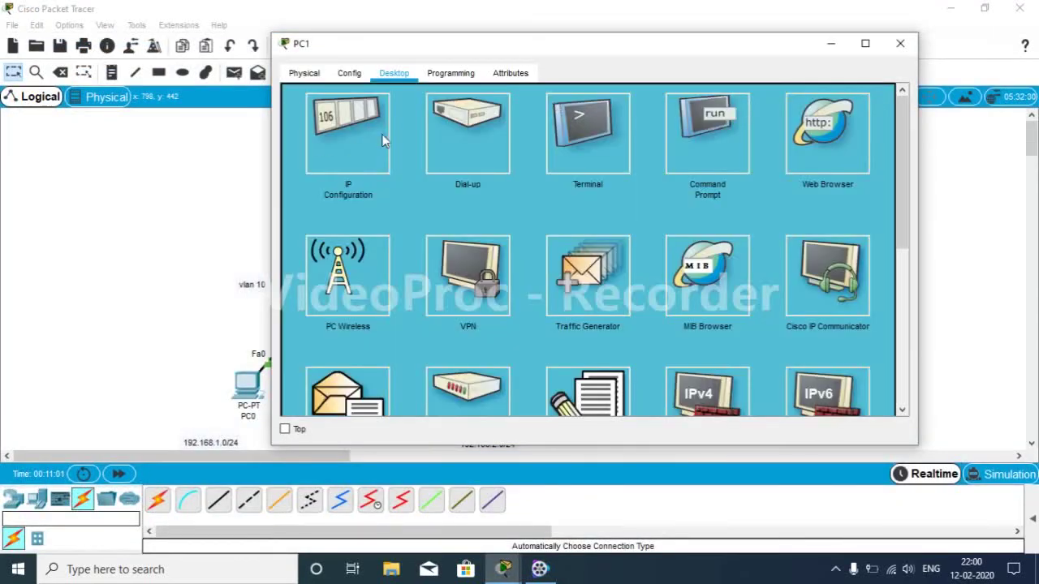
click(382, 135)
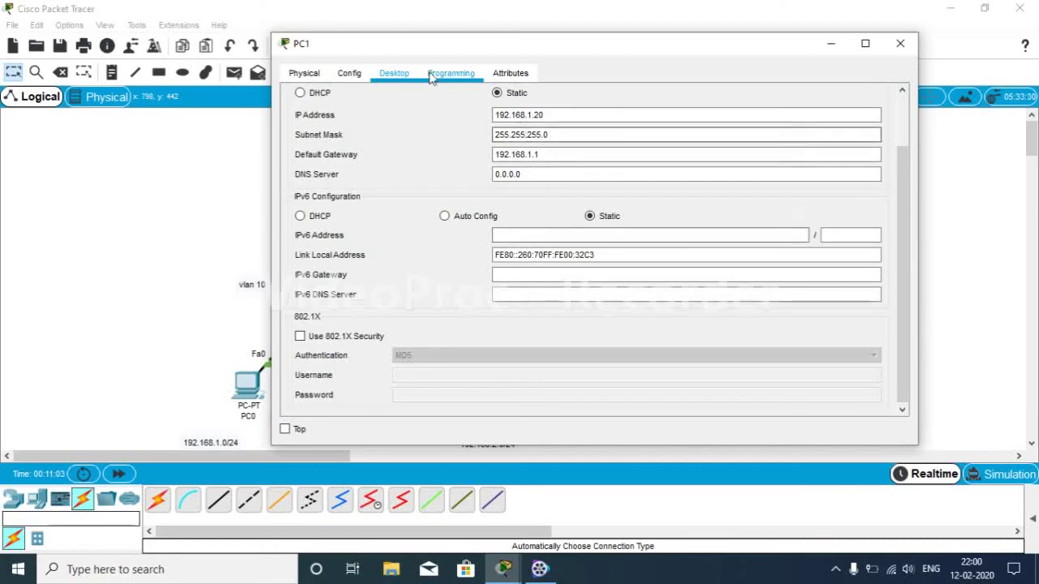
drag(898, 162, 902, 103)
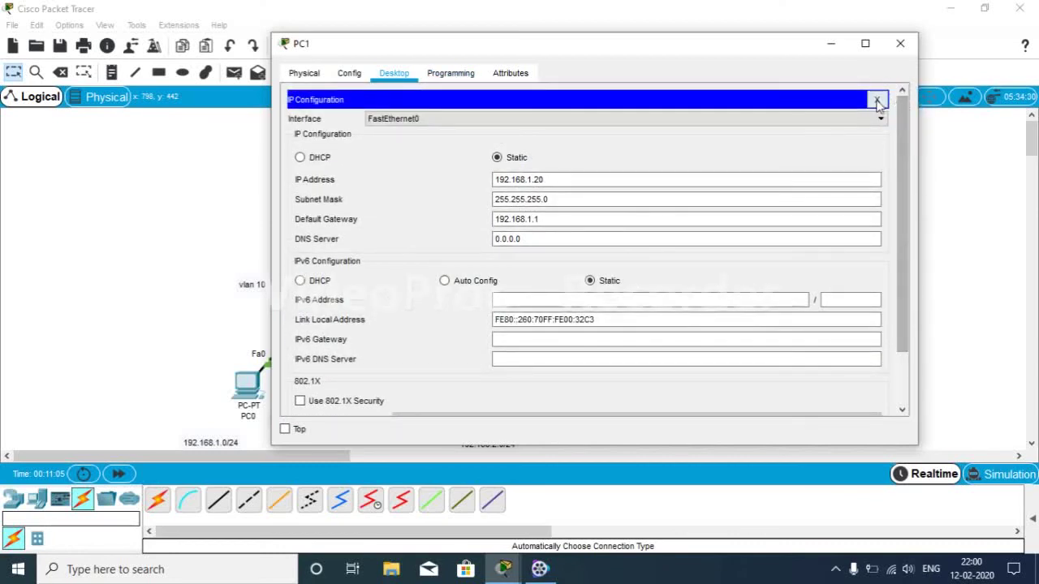
click(877, 100)
From PC1's command prompt, ping the gateway 192.168.1.1, getting 3 of 4 replies
click(707, 128)
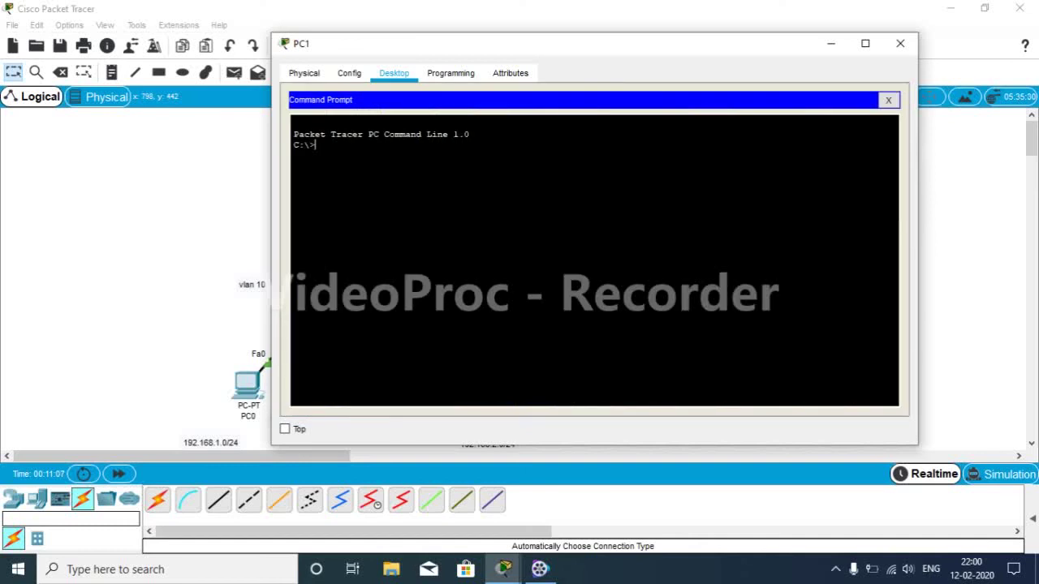
text(ping)
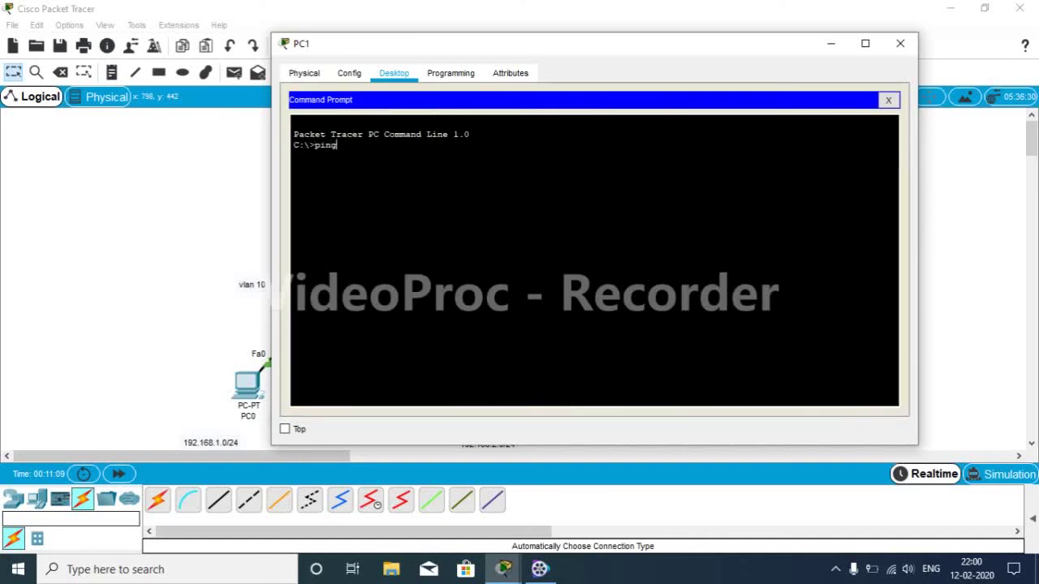
text( 192.168)
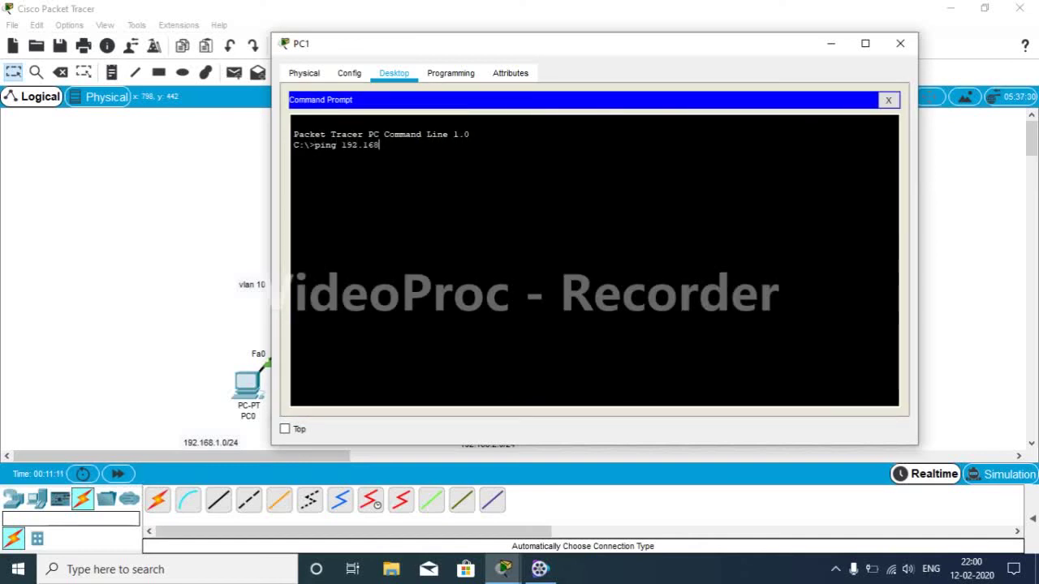
text(.1.1)
key(Return)
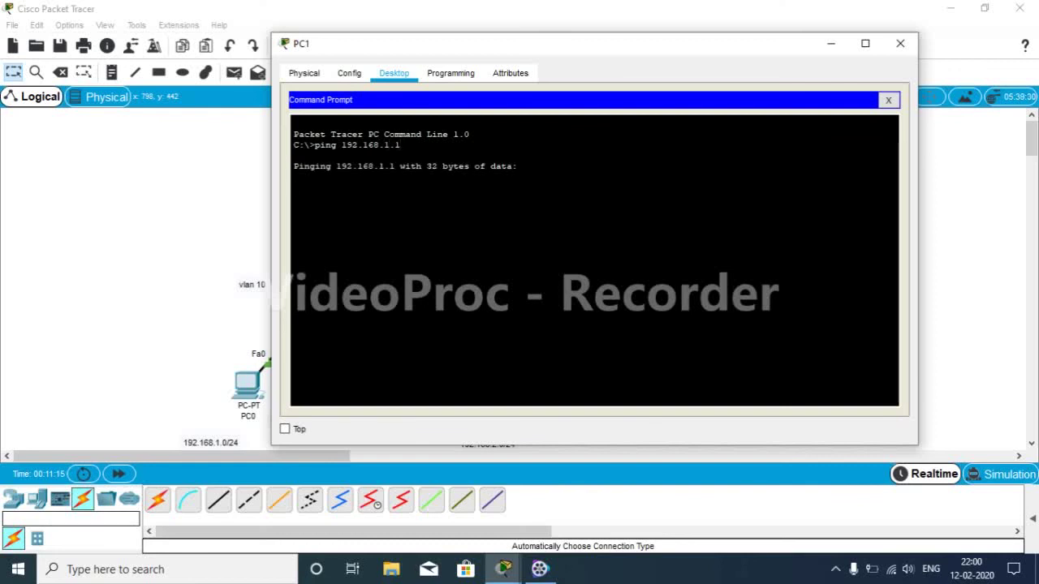
drag(614, 45, 720, 136)
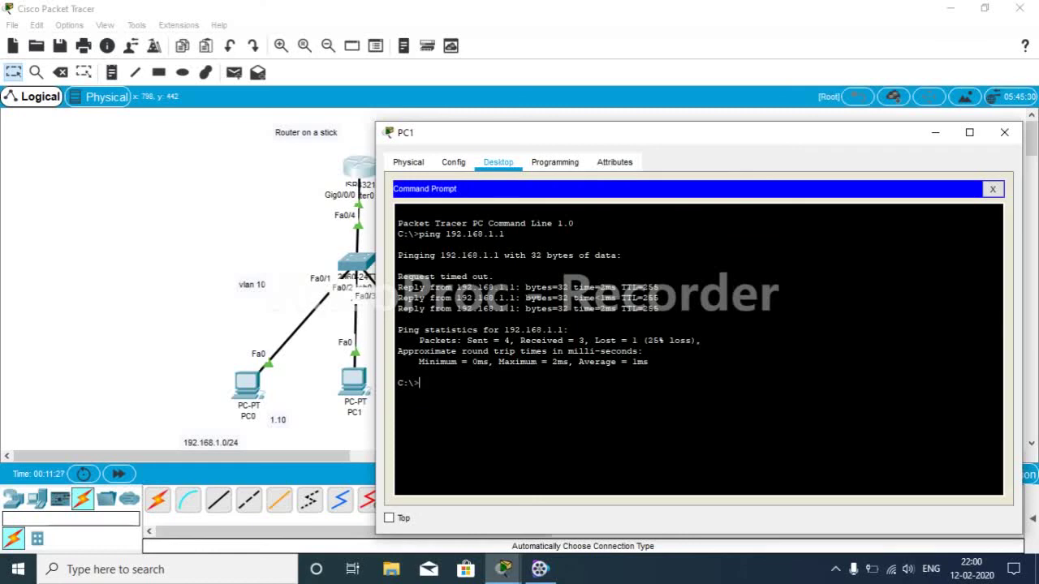
Edit the recalled ping command to target 192.168.2.10 and run it from PC1
key(Up)
key(BackSpace)
key(BackSpace)
key(BackSpace)
text(2.10)
key(Return)
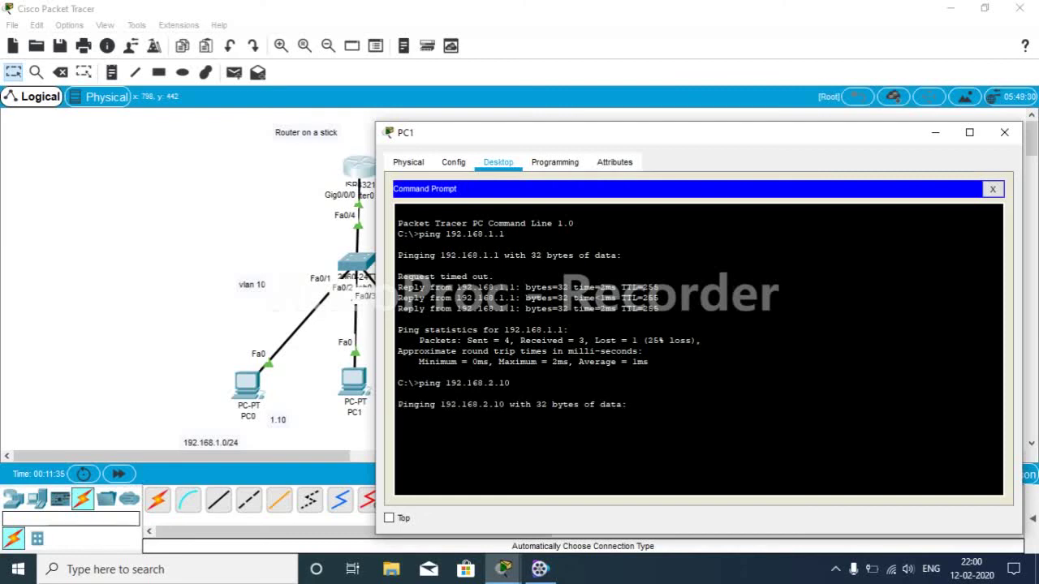